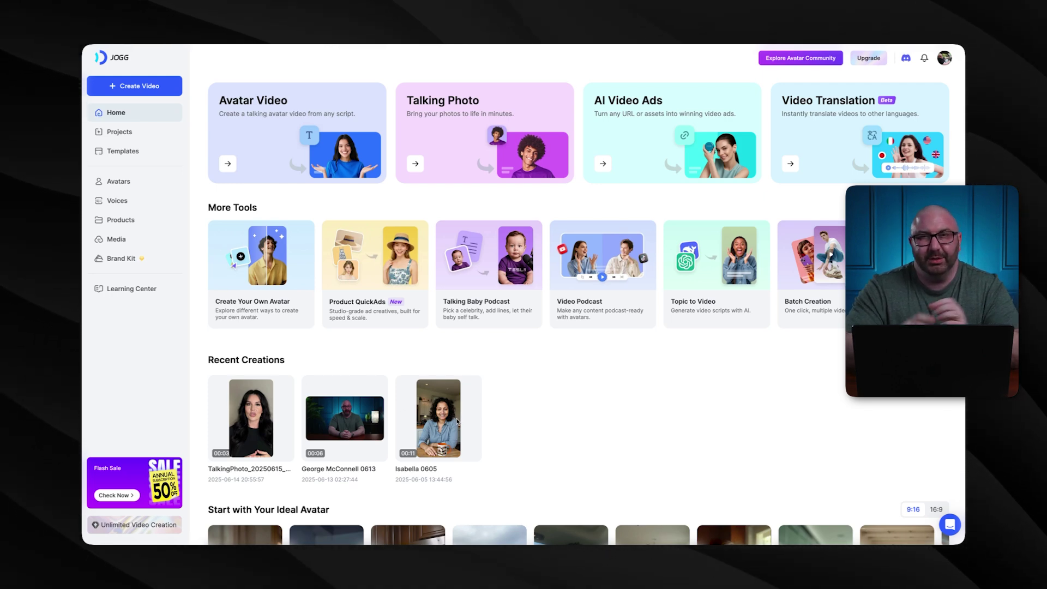
Scroll back up to the top of the home dashboard
scroll(372, 374, up, 1)
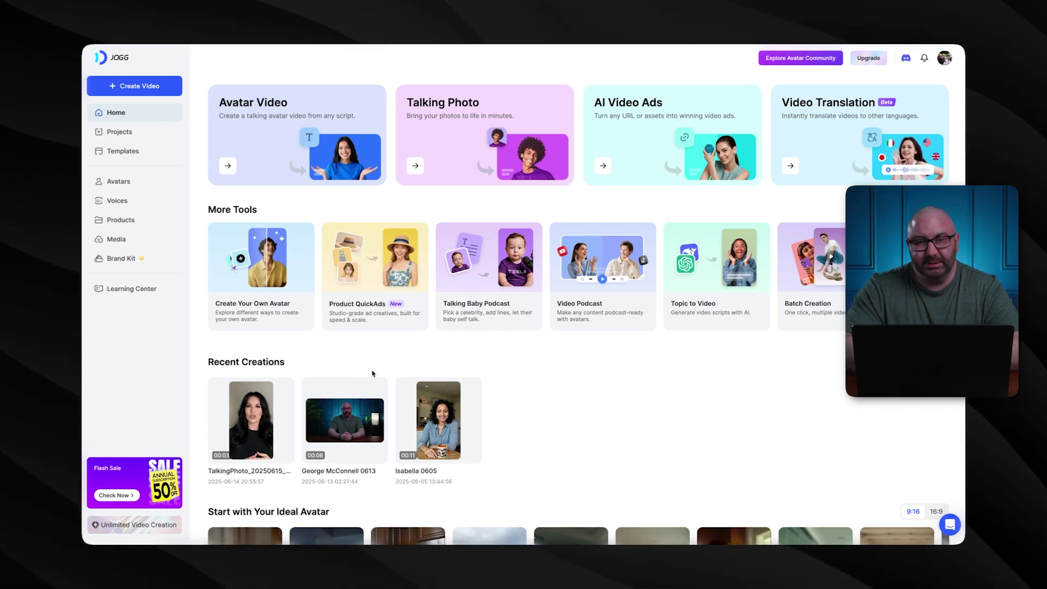
Browse your video and product avatars, voices and saved products, ending on Video Avatars
click(124, 181)
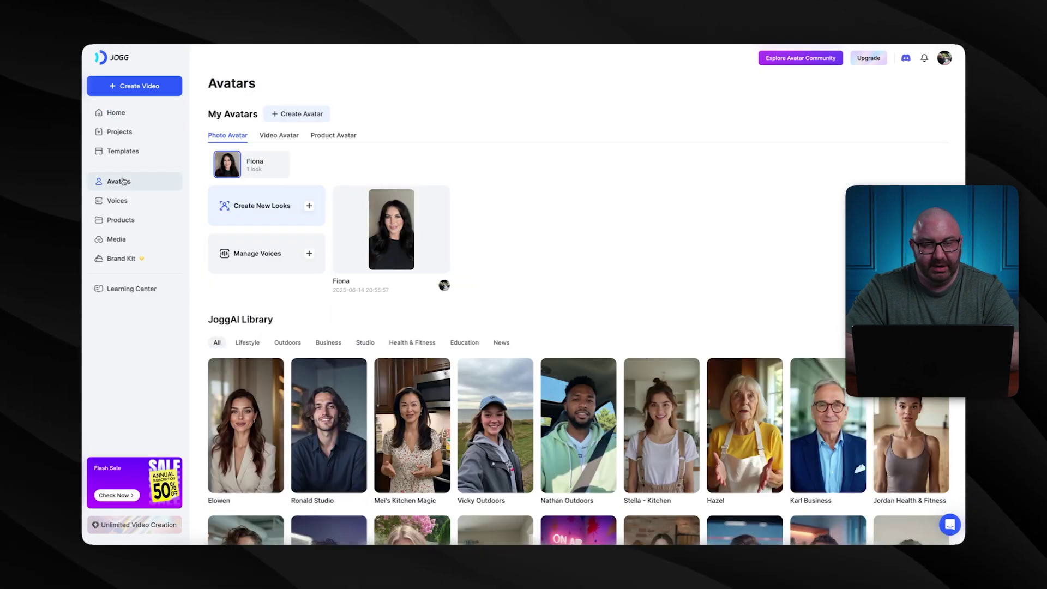
click(287, 136)
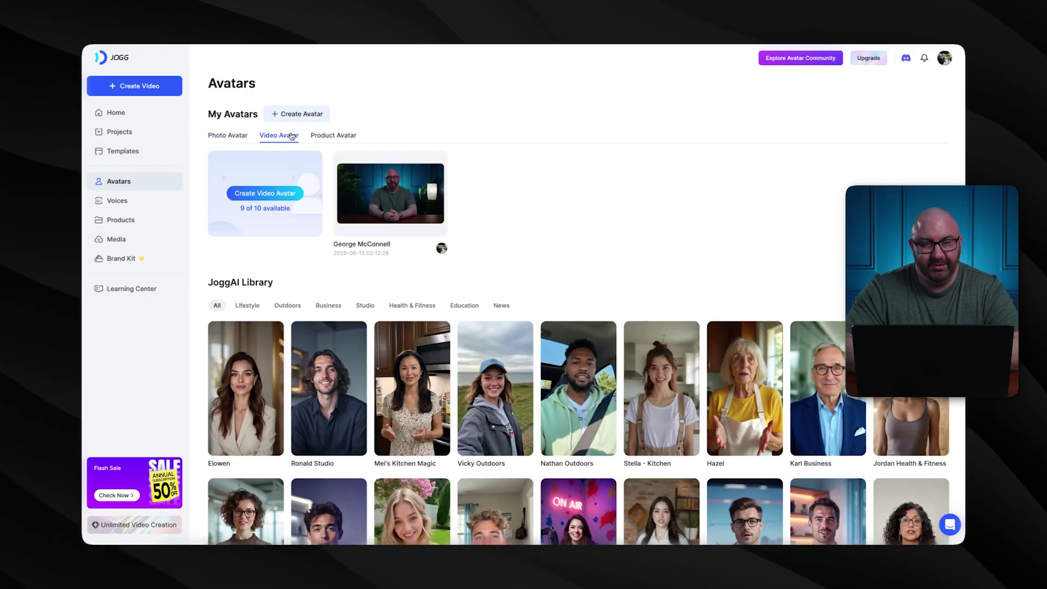
click(330, 138)
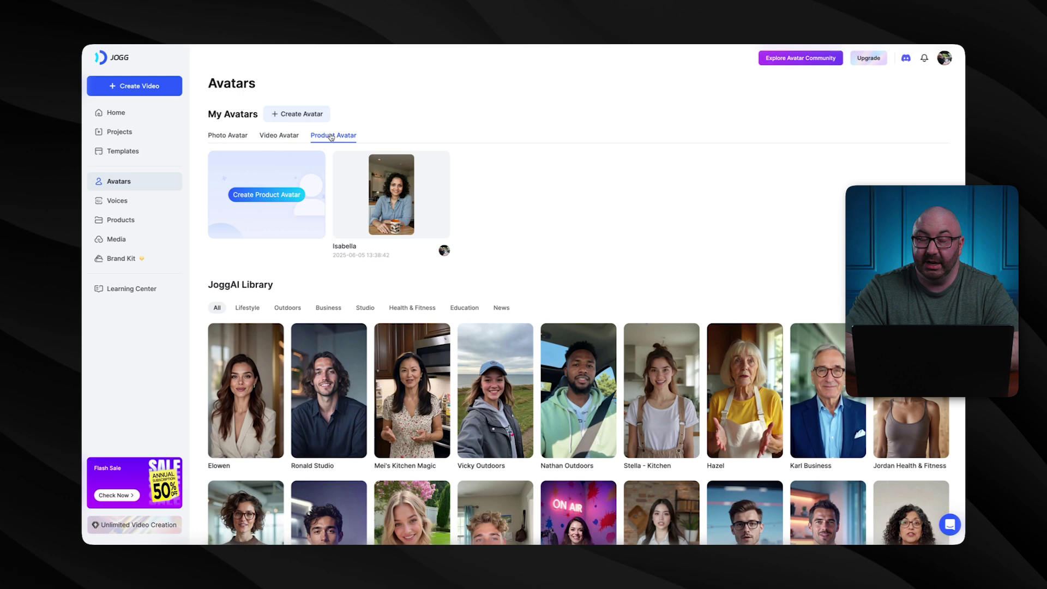
click(139, 204)
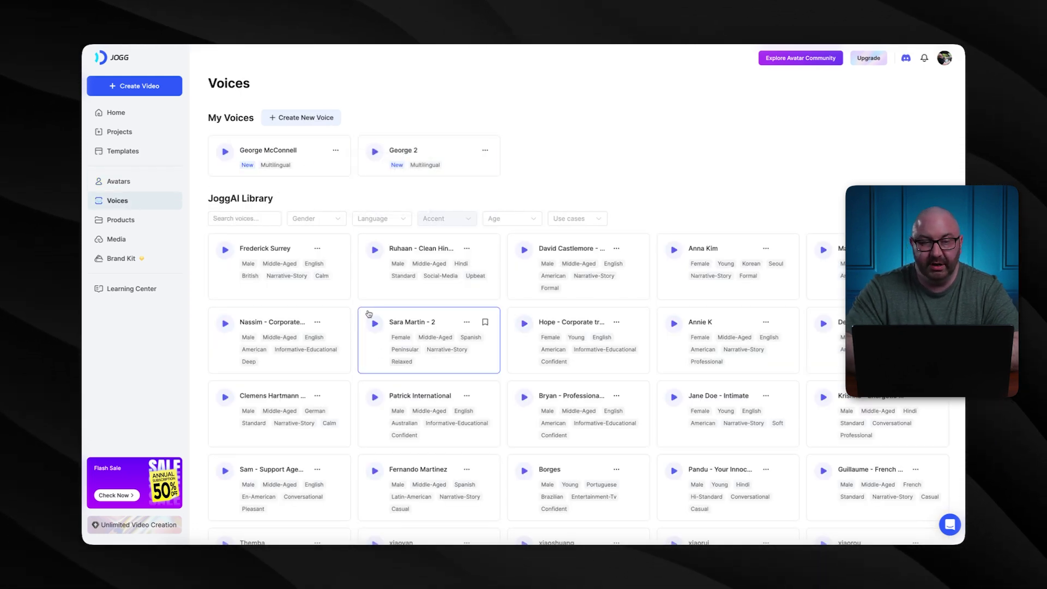
click(146, 226)
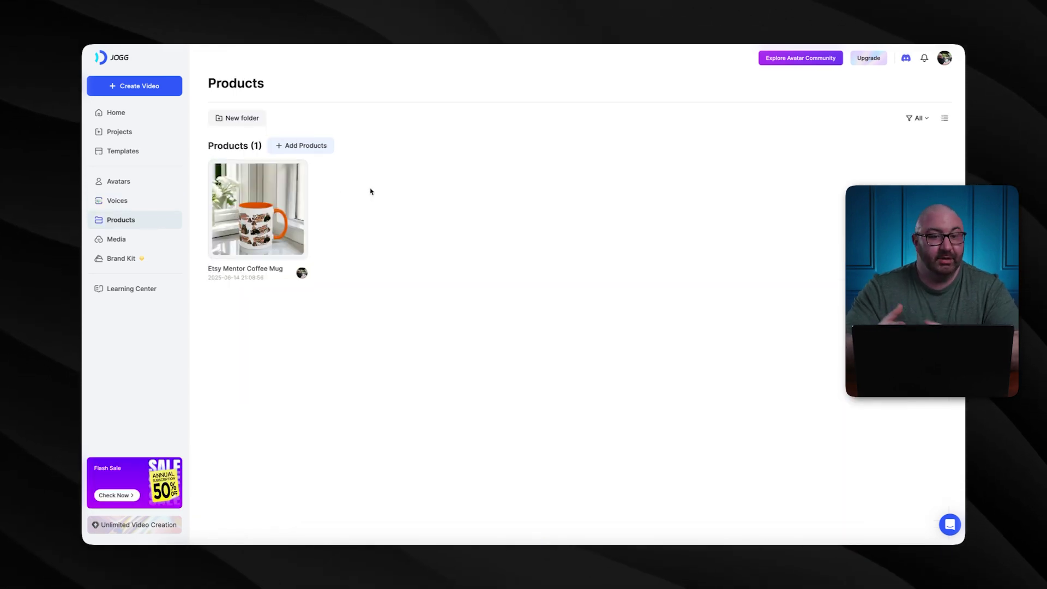
click(153, 180)
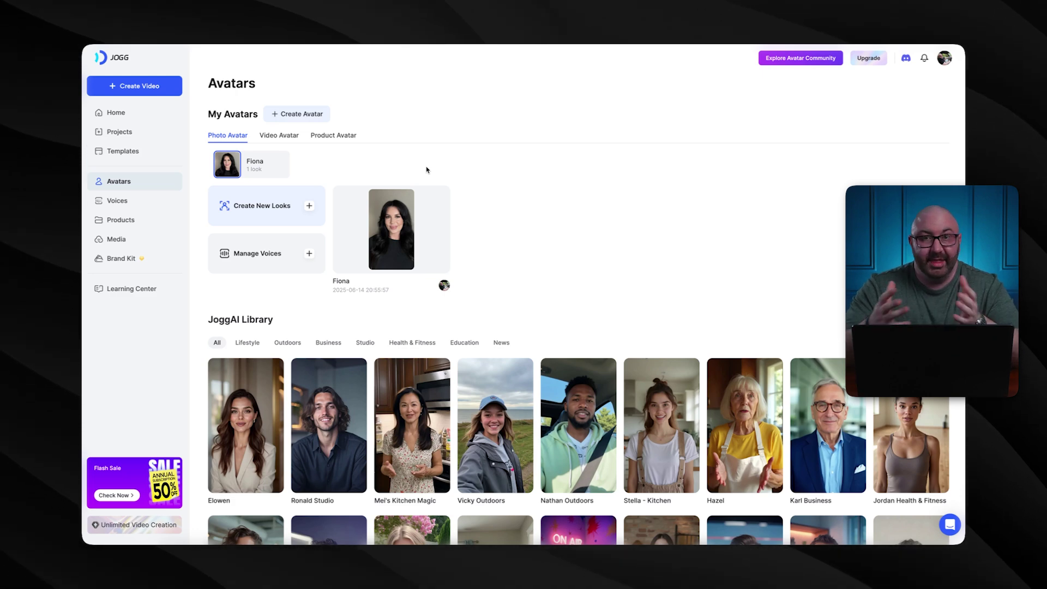
click(286, 138)
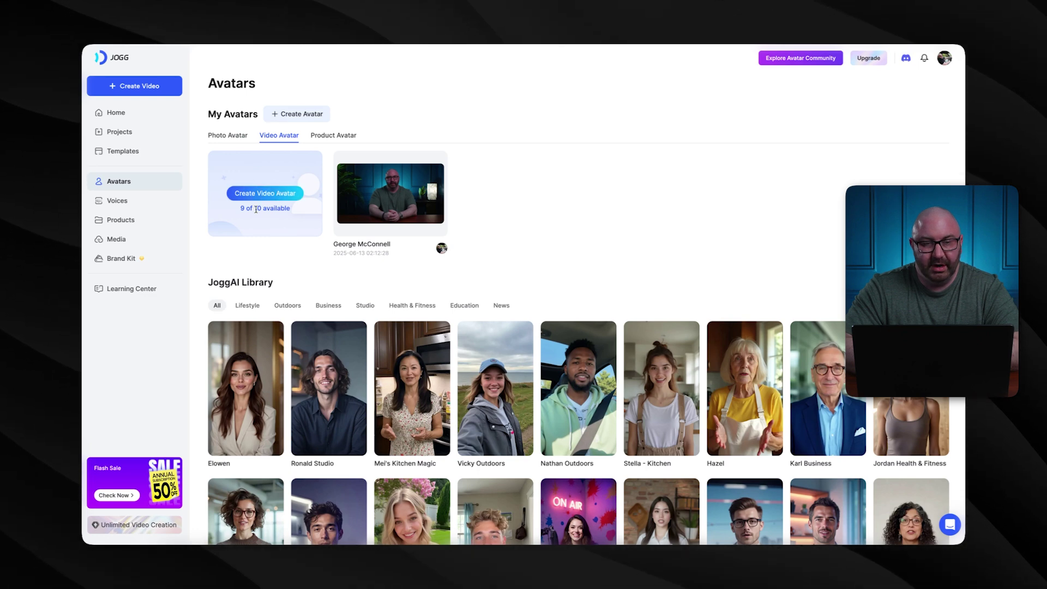
mouse_move(390, 193)
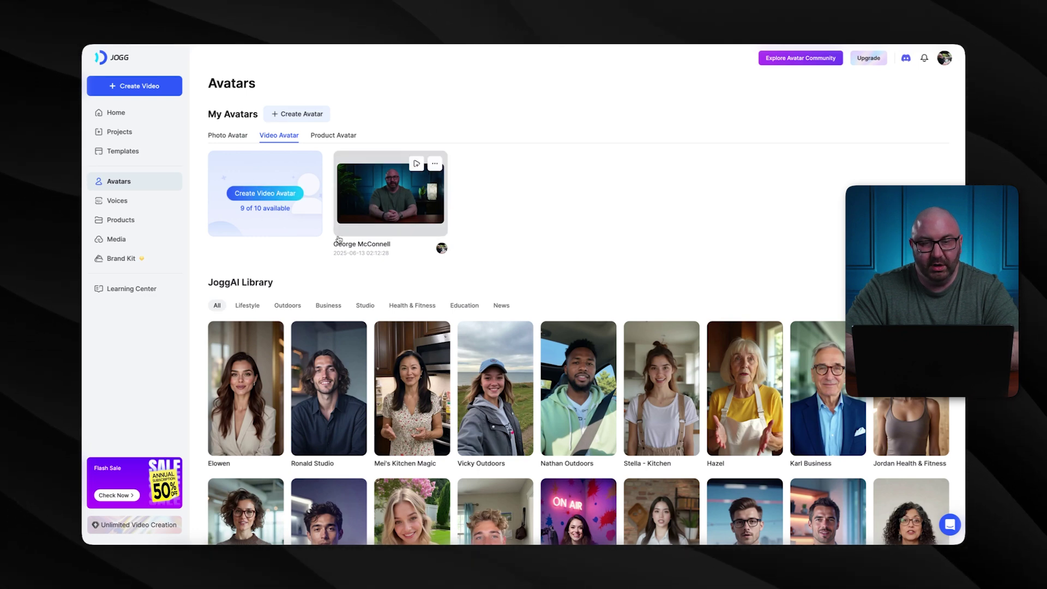
Start a new video avatar and begin the custom avatar setup with Get Started
click(267, 193)
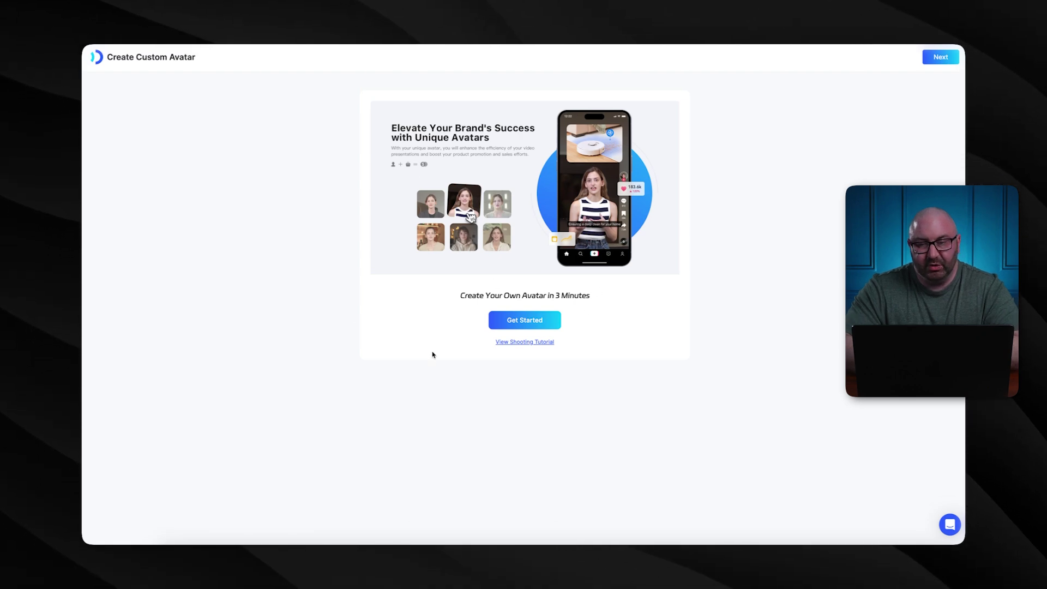
click(525, 320)
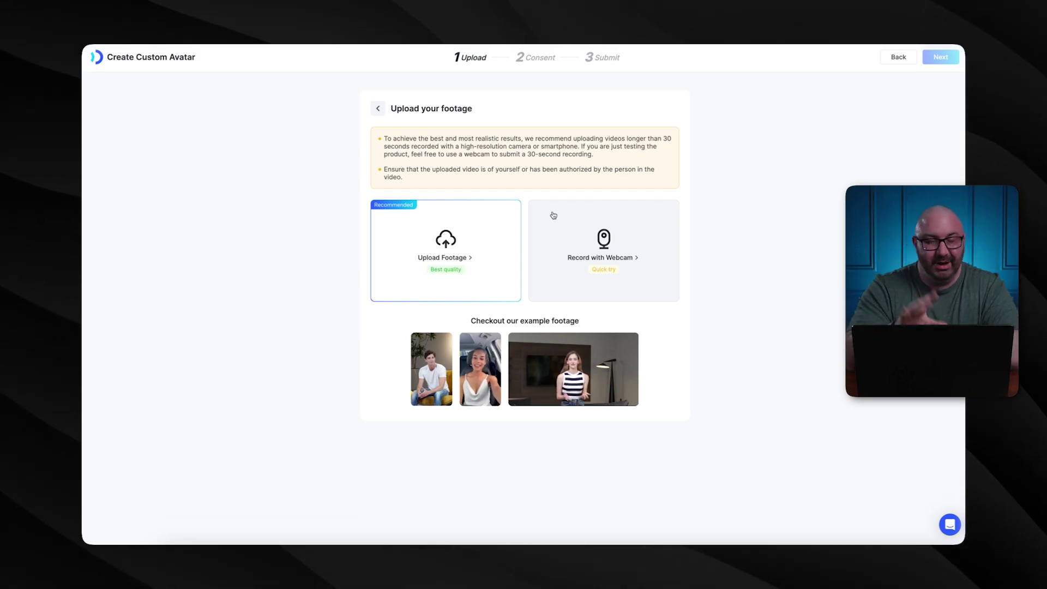
Upload the presenter footage video and play a preview of it
click(451, 251)
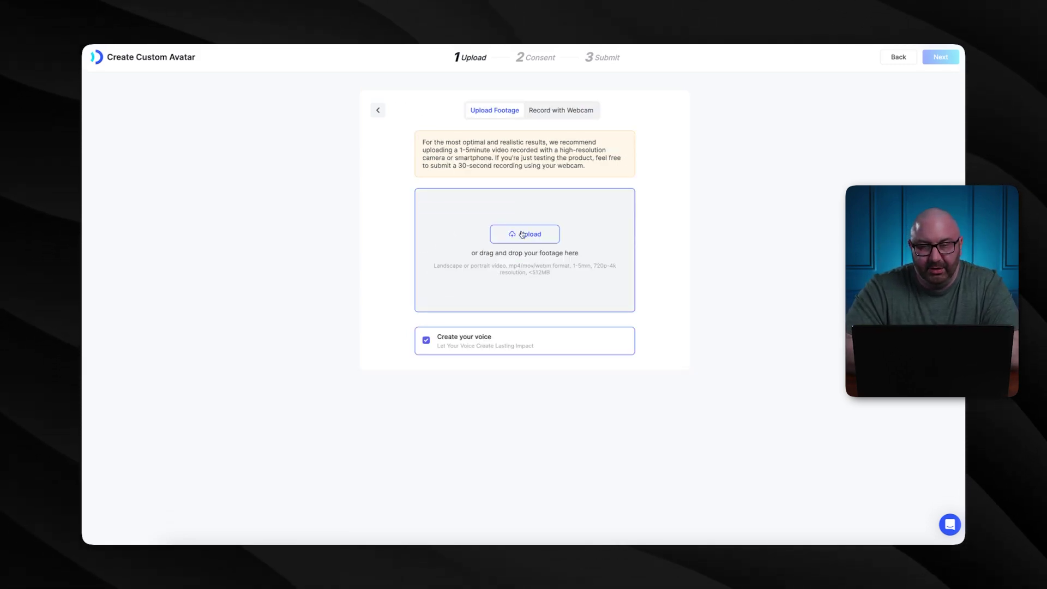
click(522, 234)
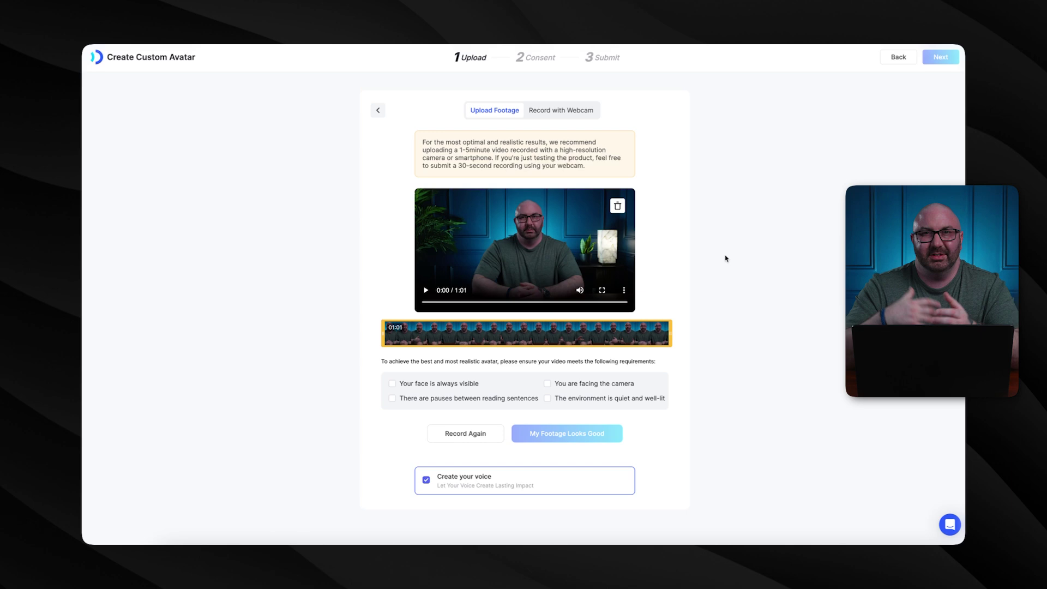
click(424, 291)
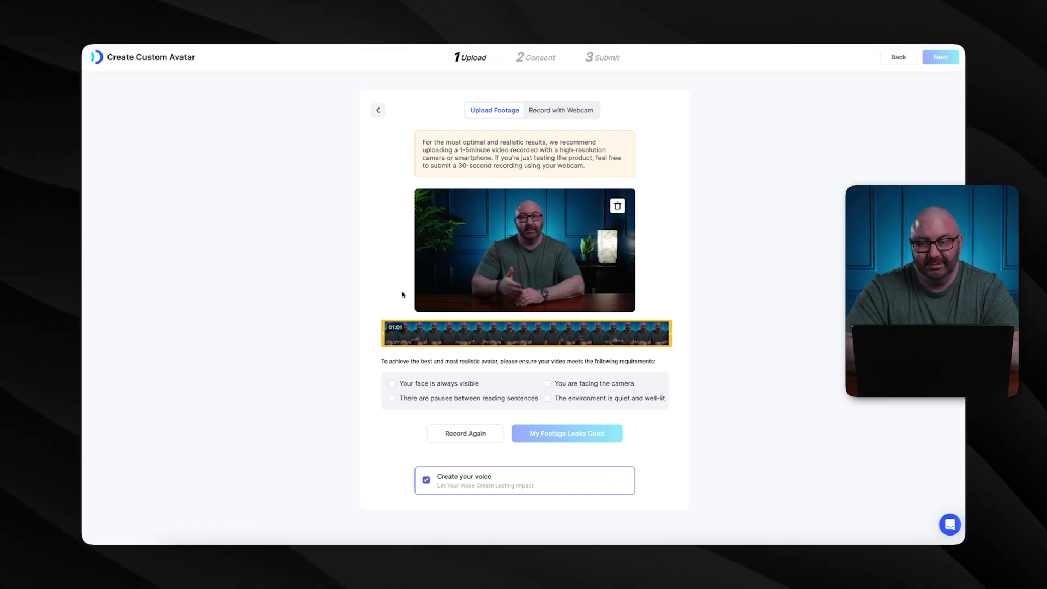
key(space)
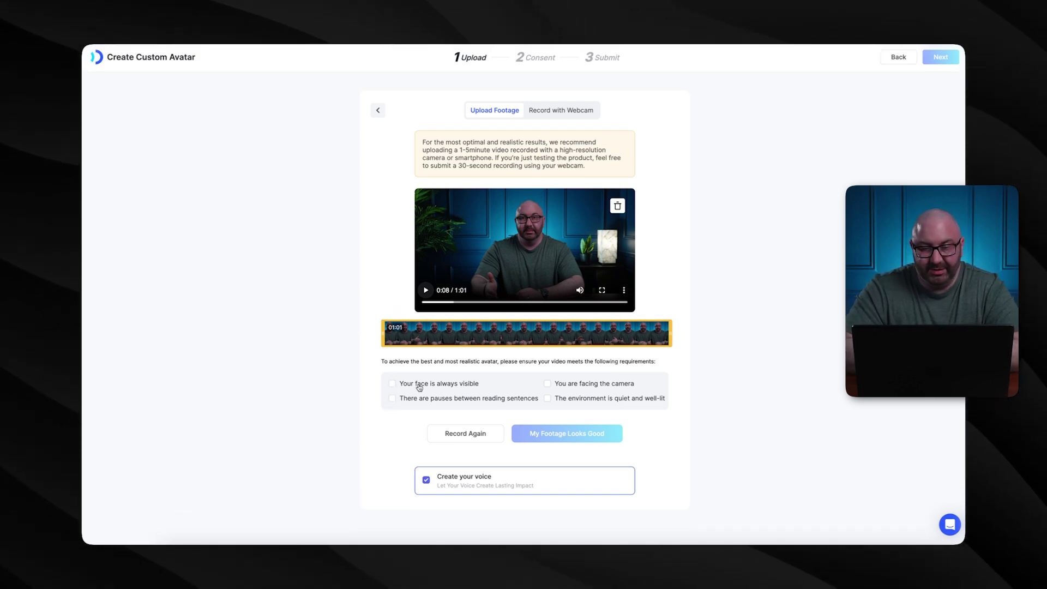
Confirm face always visible, facing the camera, and a quiet, well-lit environment
click(392, 383)
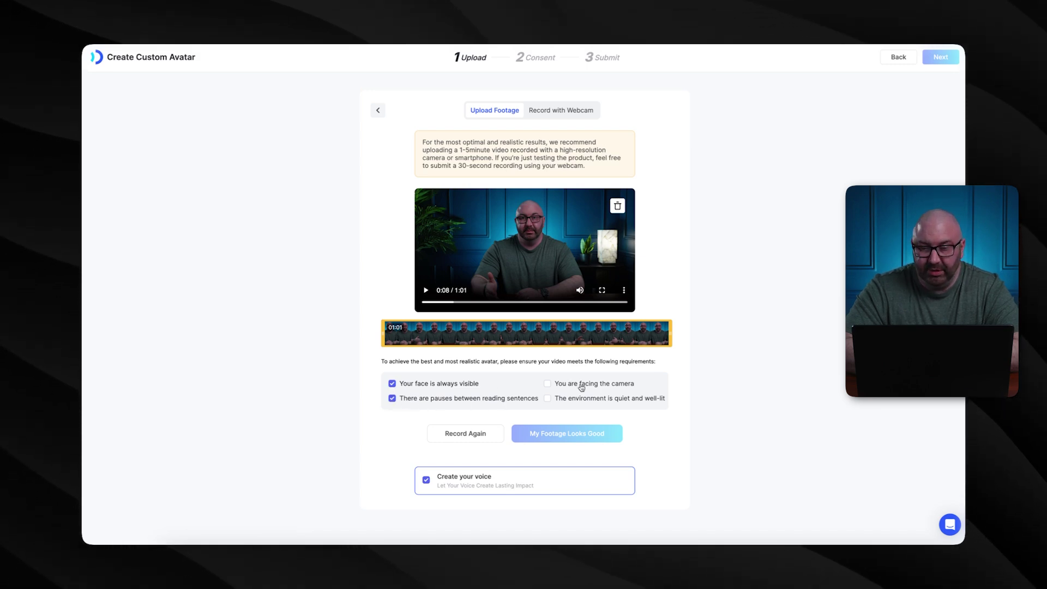
click(547, 384)
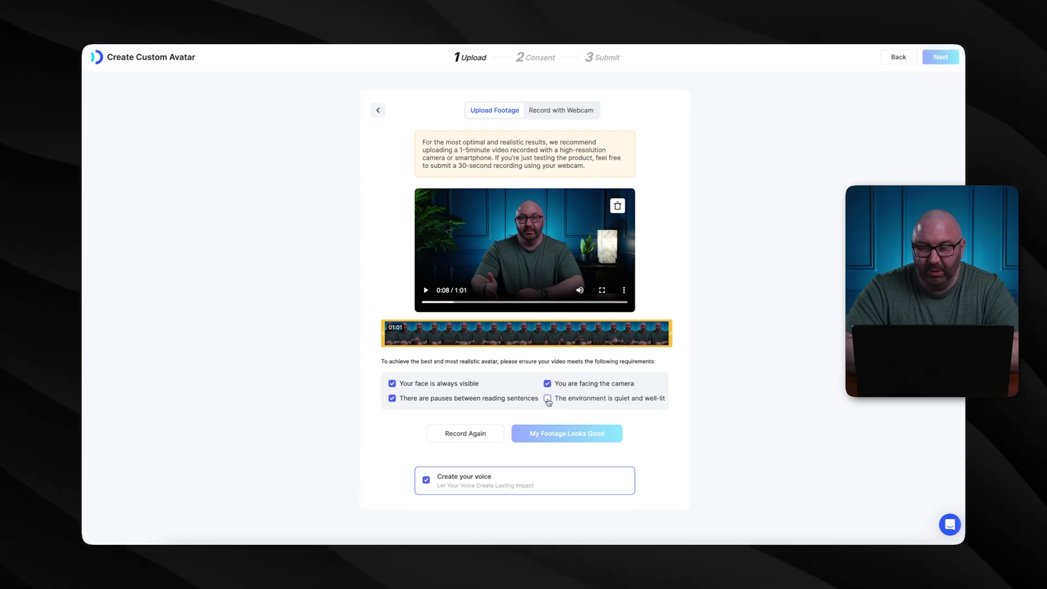
click(548, 399)
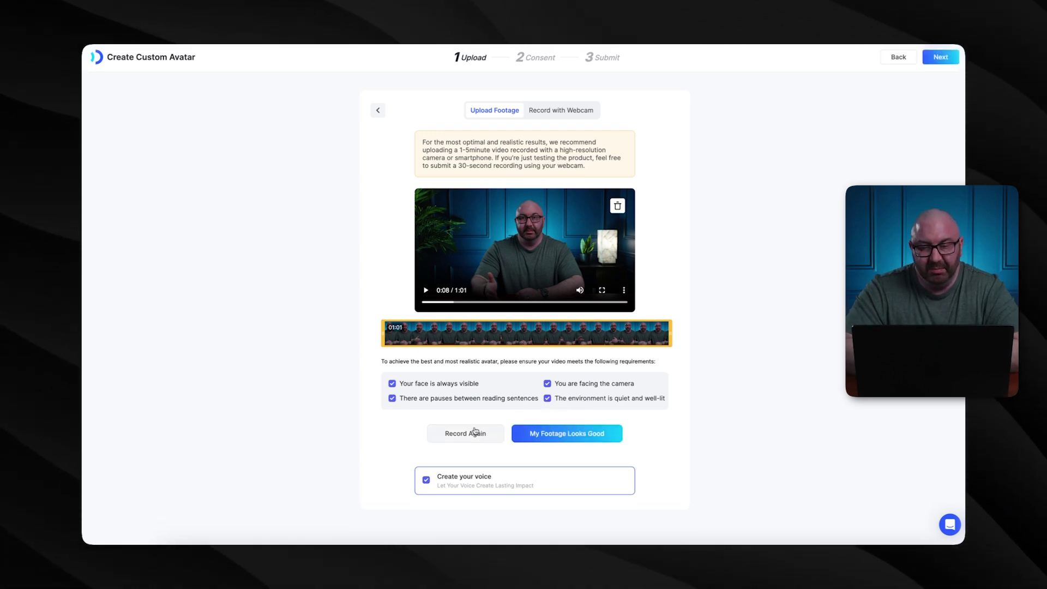
Approve the footage and record the authorization statement with the webcam
click(569, 434)
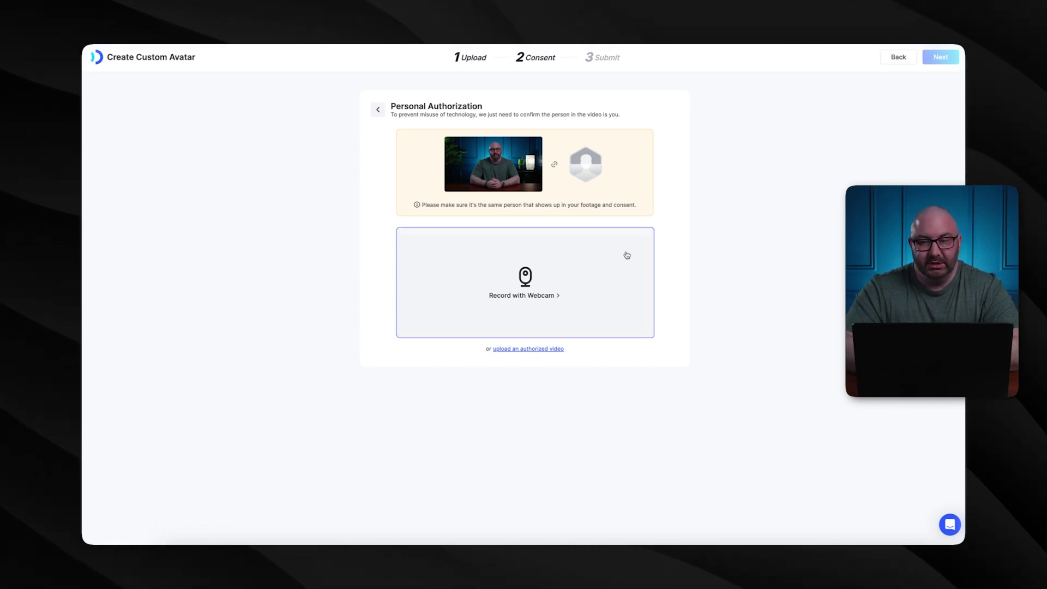
click(561, 296)
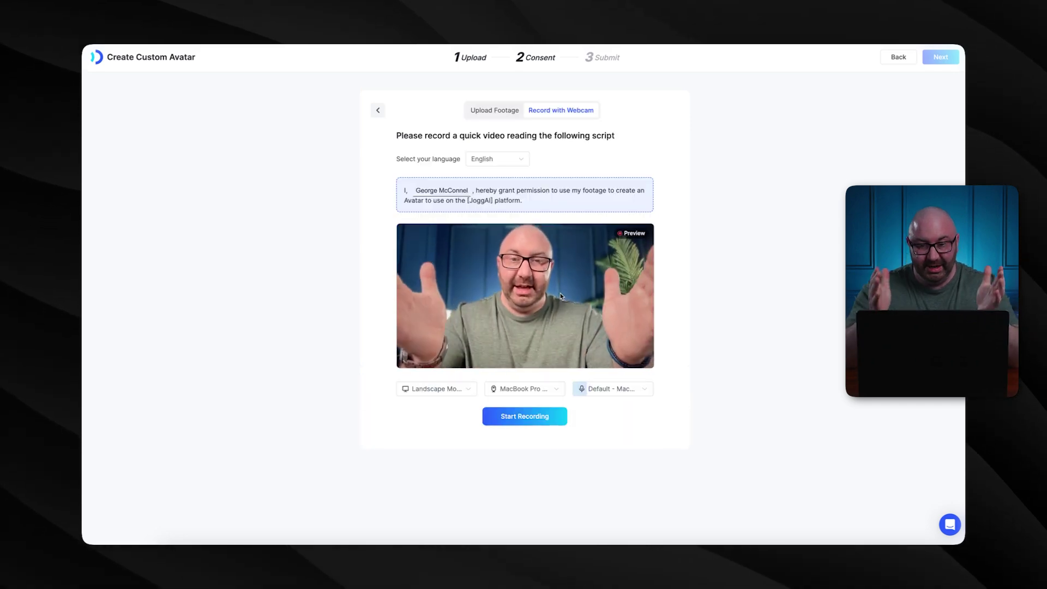
key(XF86MonBrightnessDown)
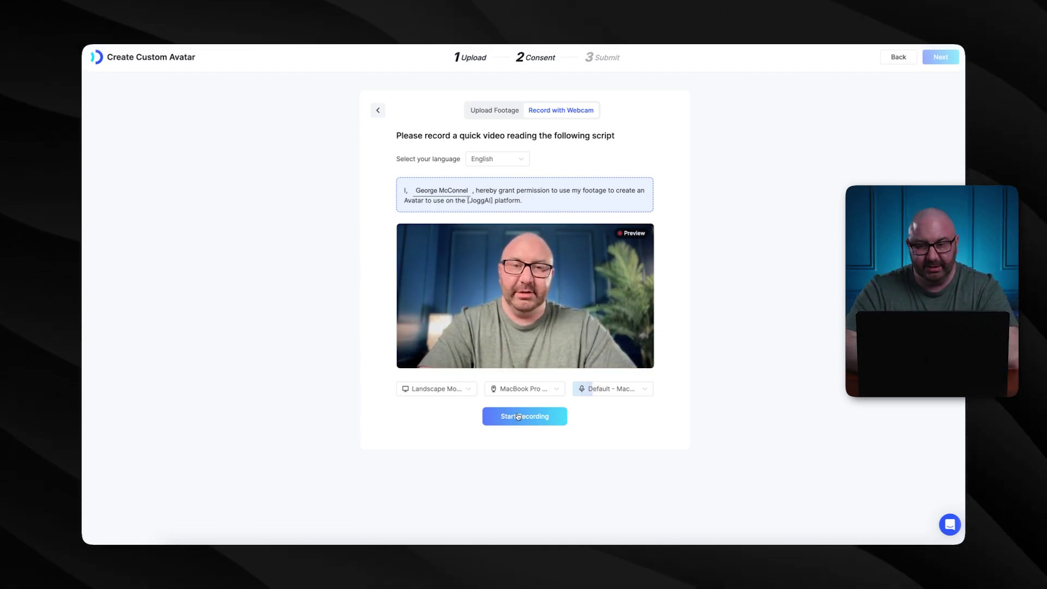
click(518, 416)
click(520, 248)
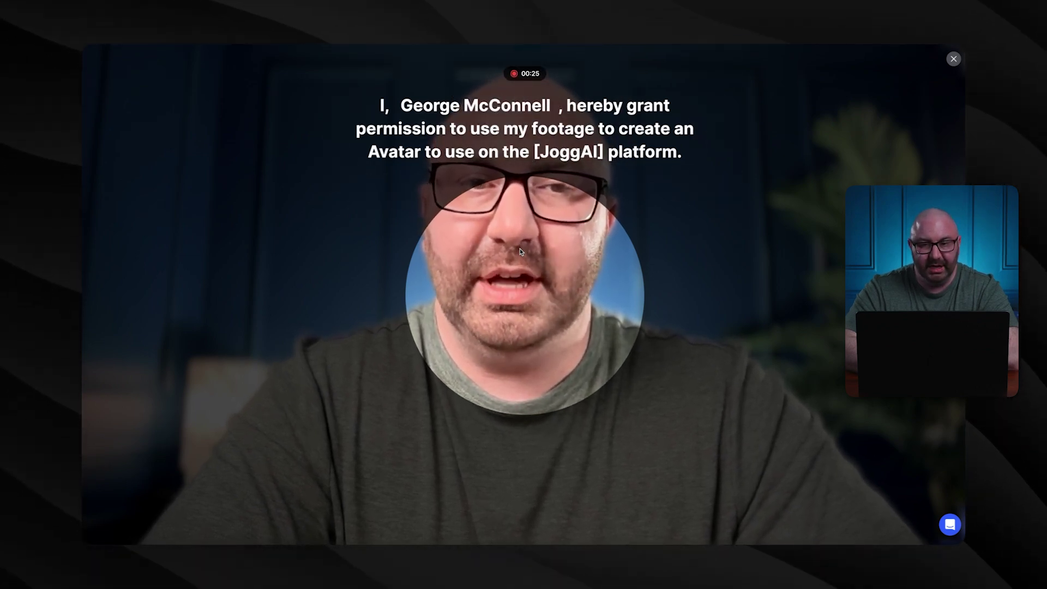
click(523, 298)
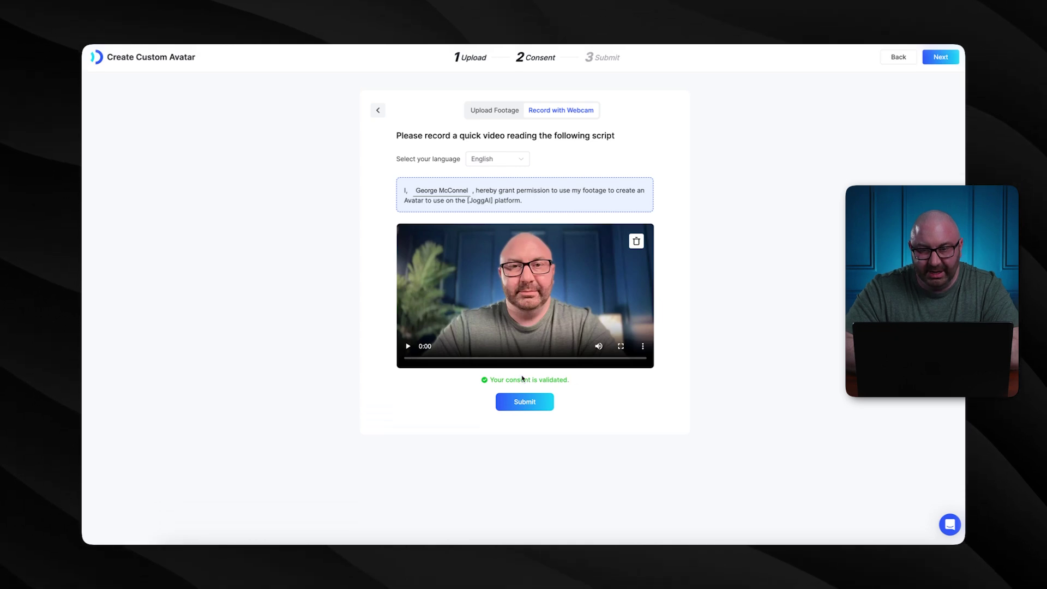
Submit the footage and consent, then finish with Done
click(535, 402)
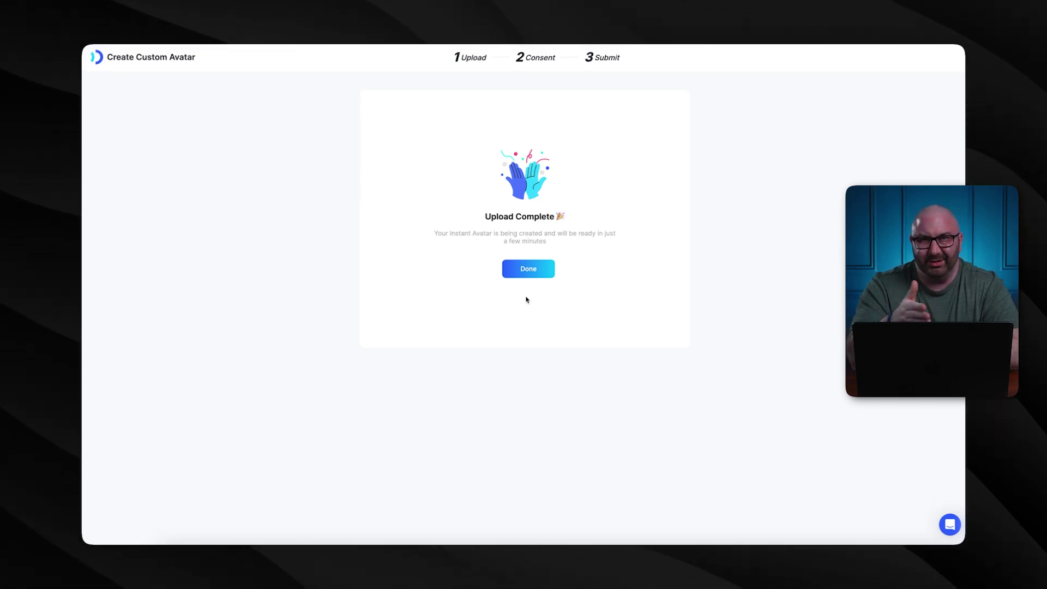
click(528, 266)
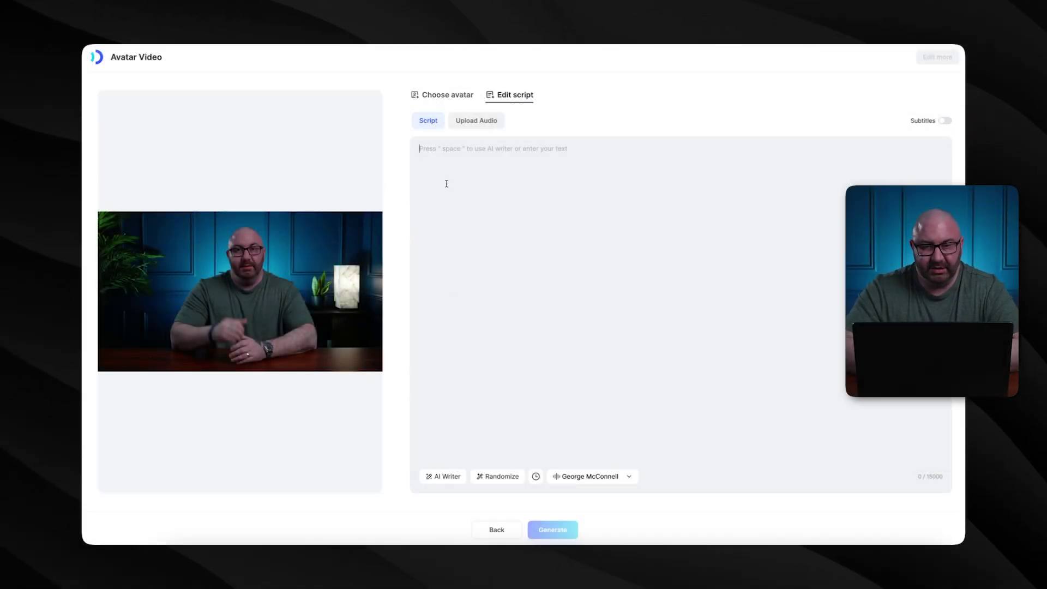
Toggle between Upload Audio and Script, then browse your cloned and public AI voices without changing
click(475, 122)
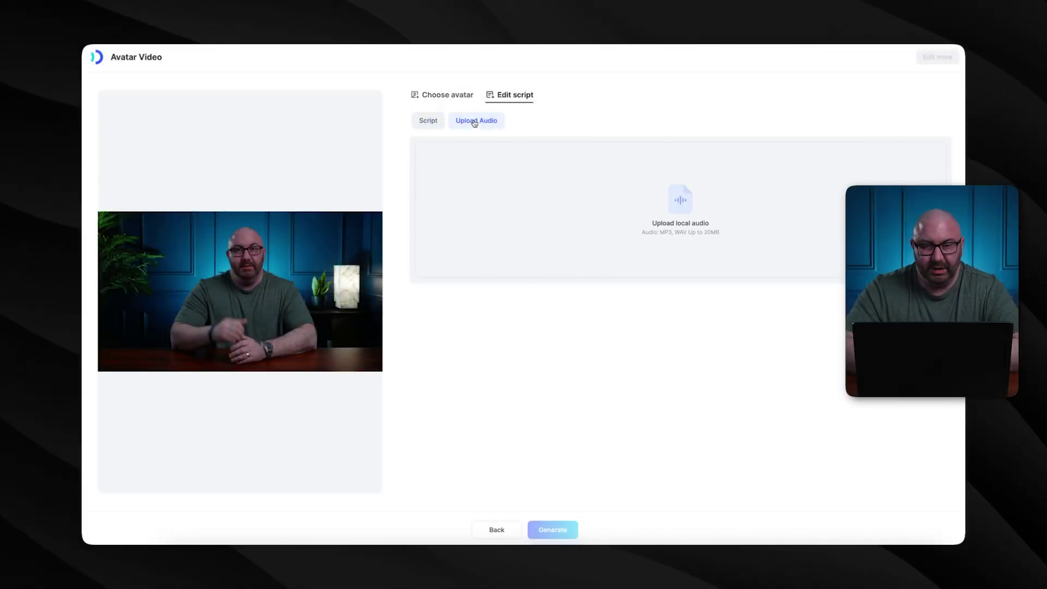
click(421, 123)
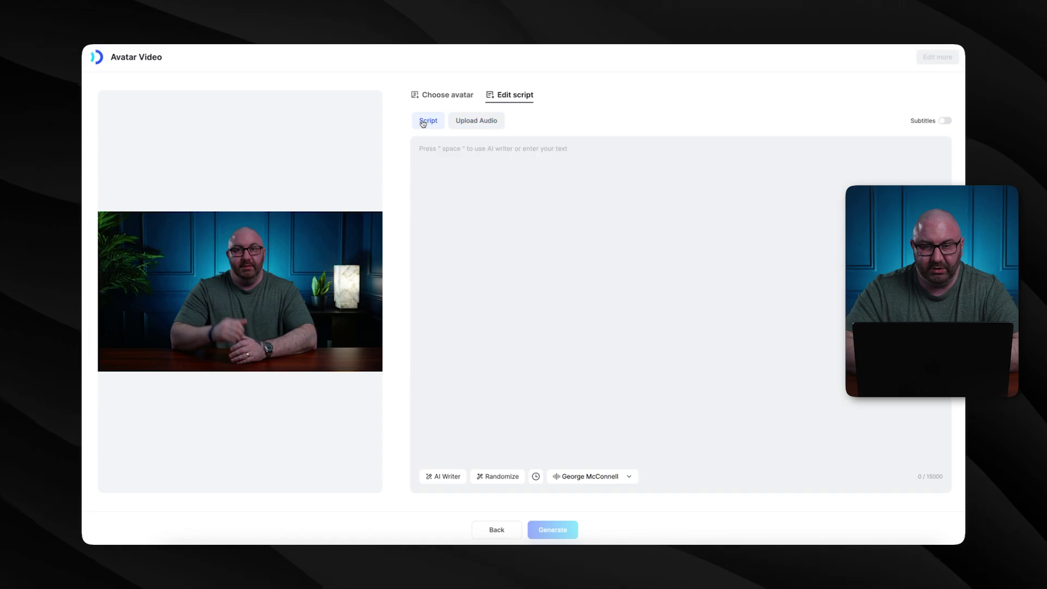
click(630, 477)
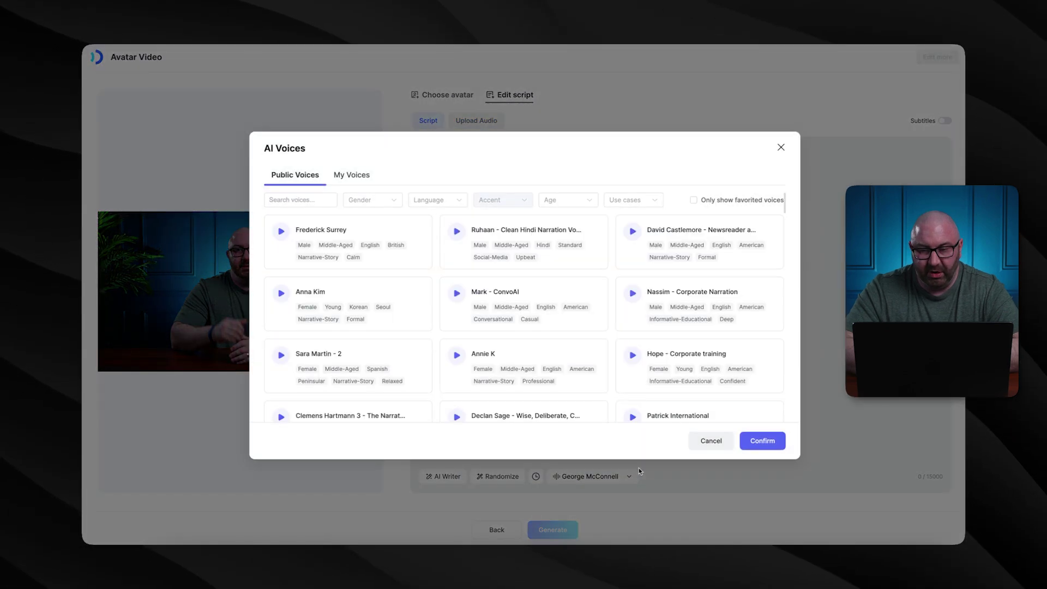
click(352, 175)
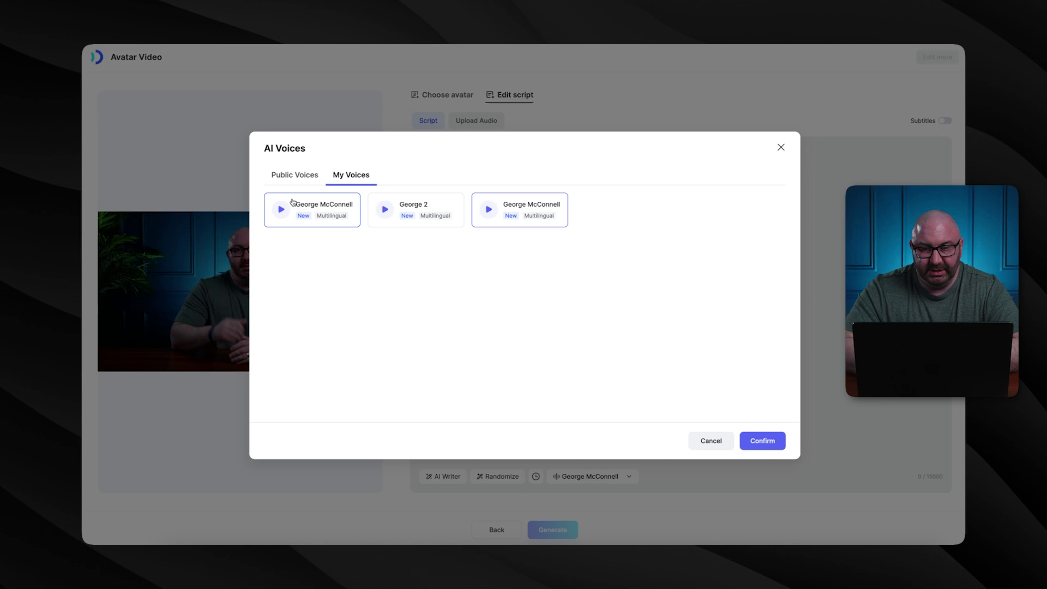
click(299, 175)
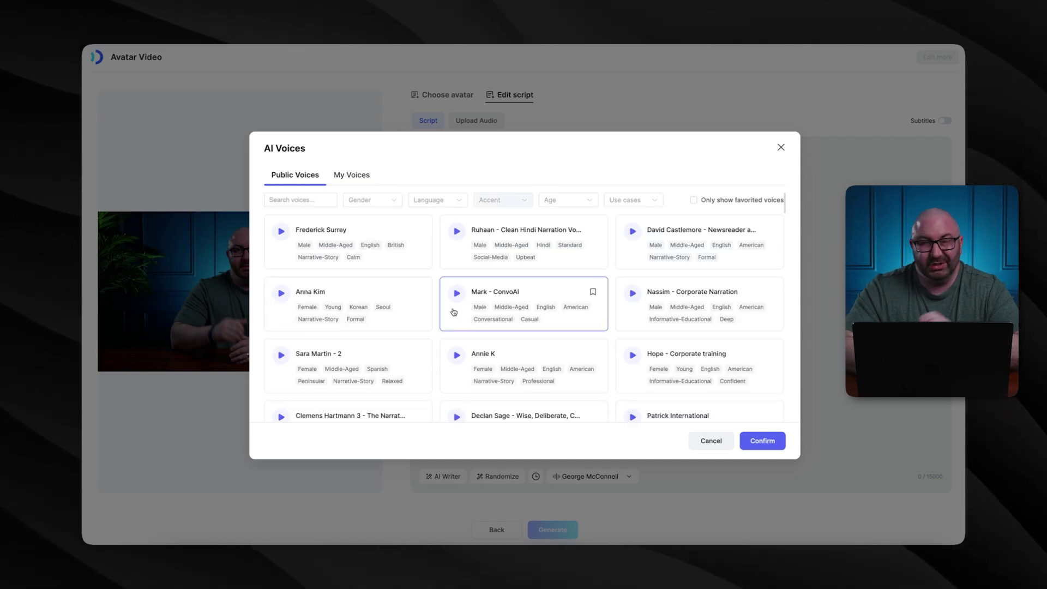
mouse_move(700, 366)
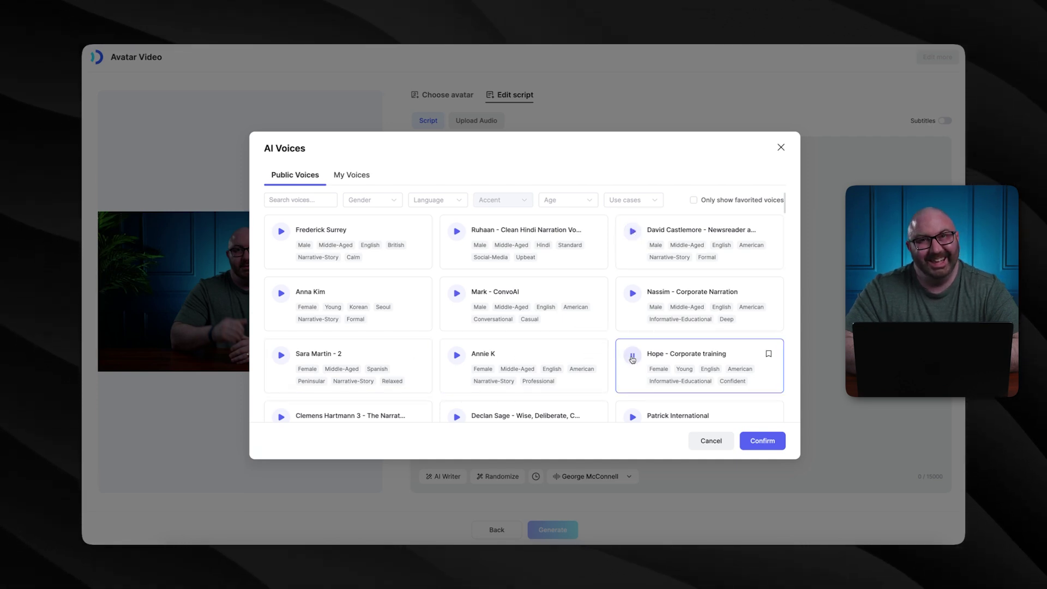
key(Escape)
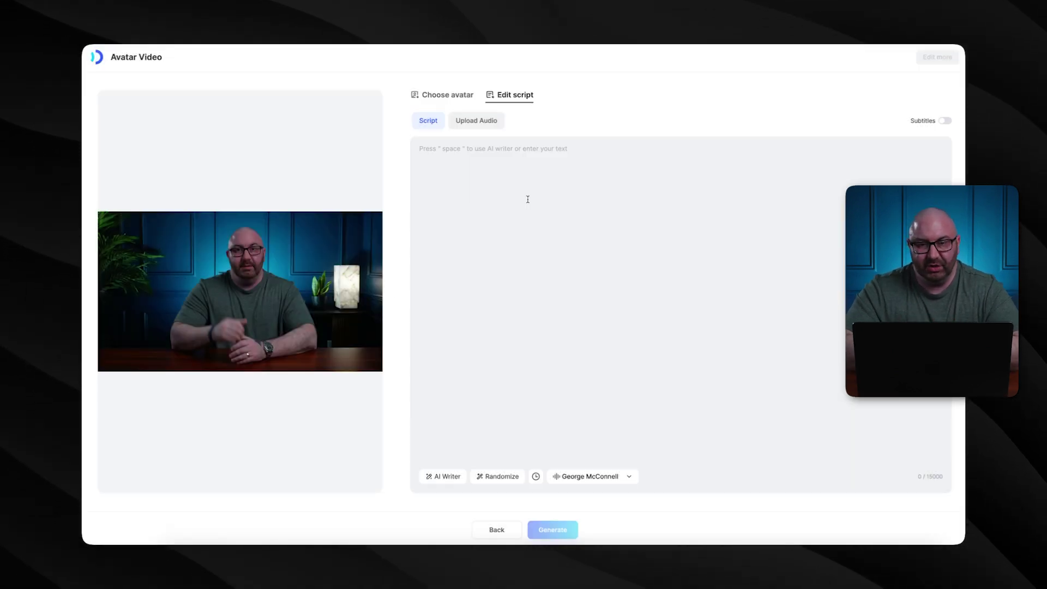
Switch to Upload Audio and back to Script, leaving the script empty
click(474, 120)
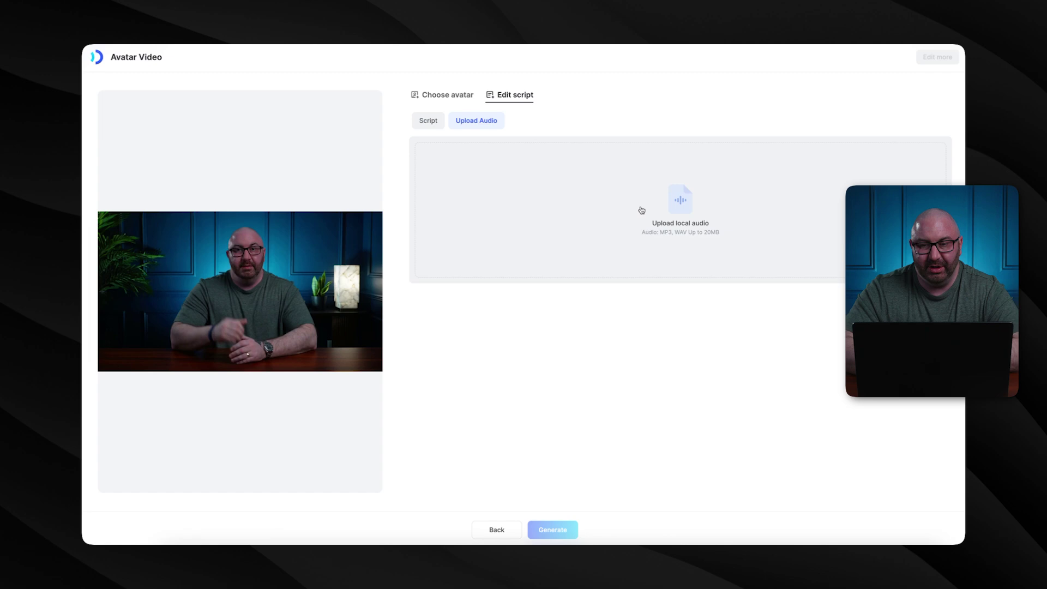
click(428, 121)
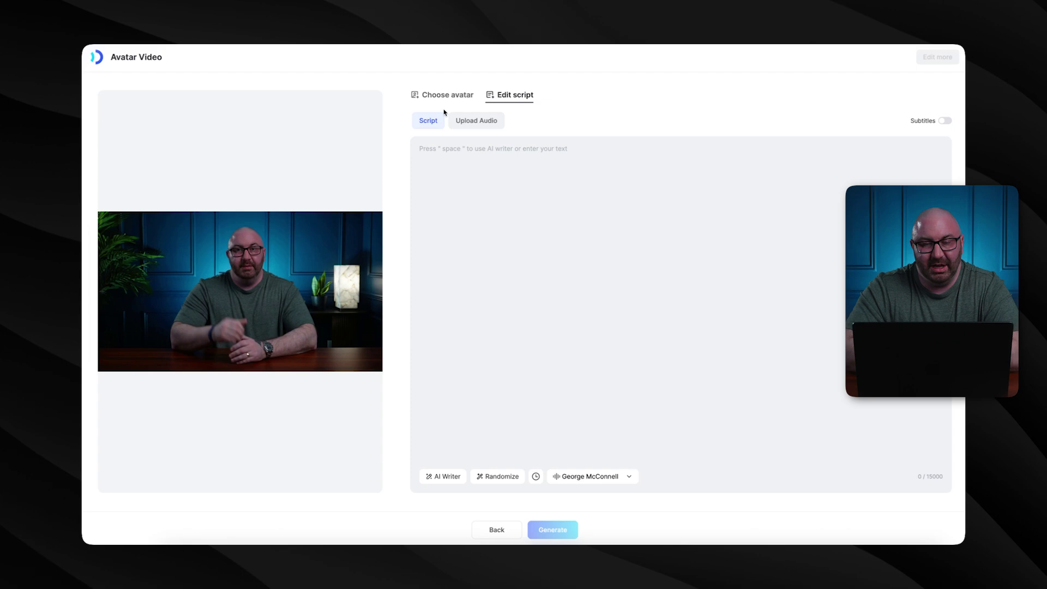
Enter the script "Hey guys, It's George. How are you… I cannot wait to see what AI d…"
text(Hey guys,)
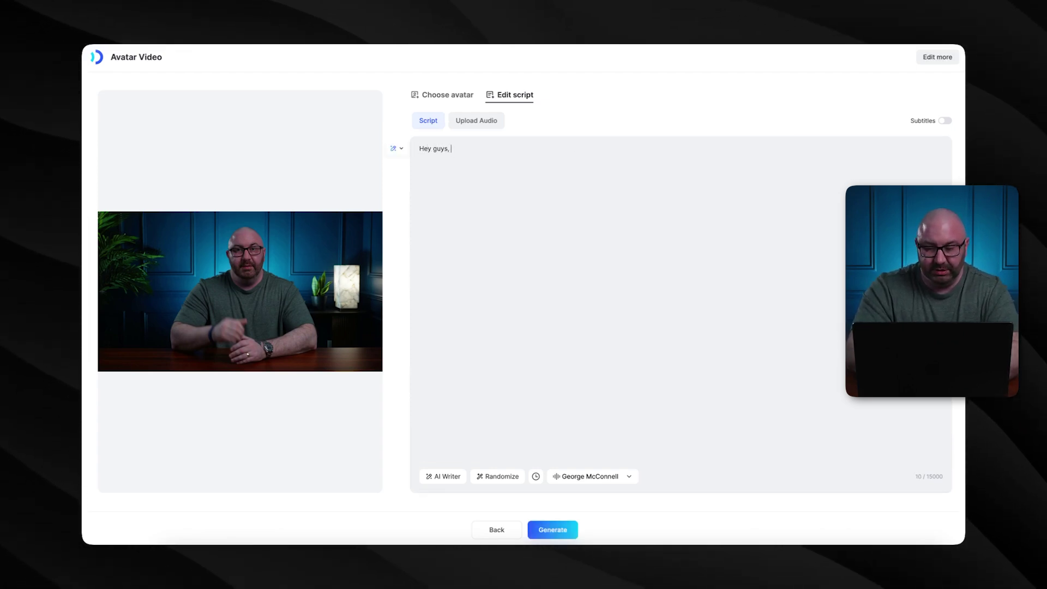
text( It's George. How are you. I)
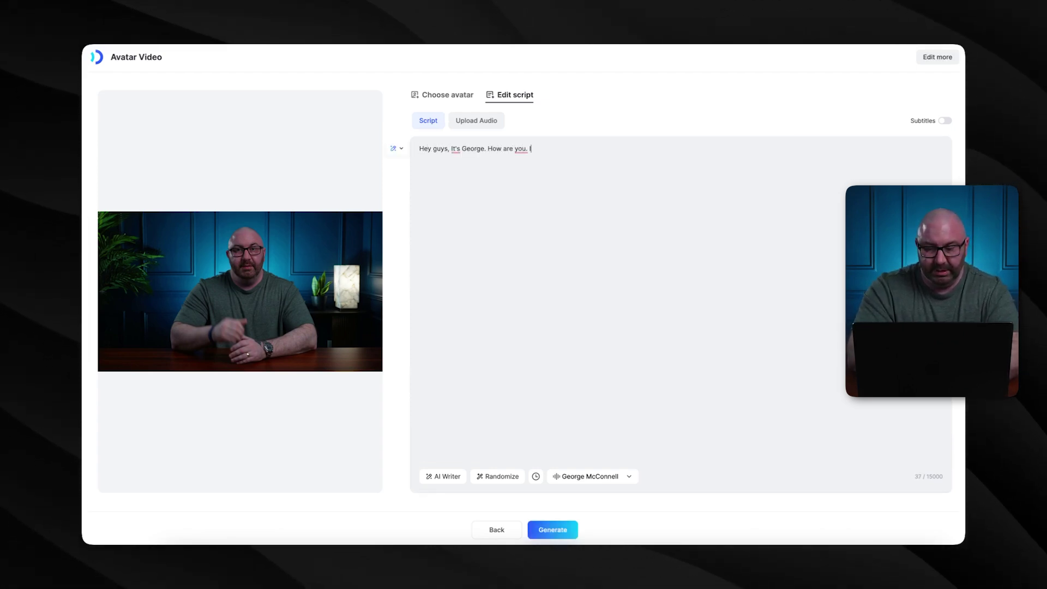
text(sn;t this insane! )
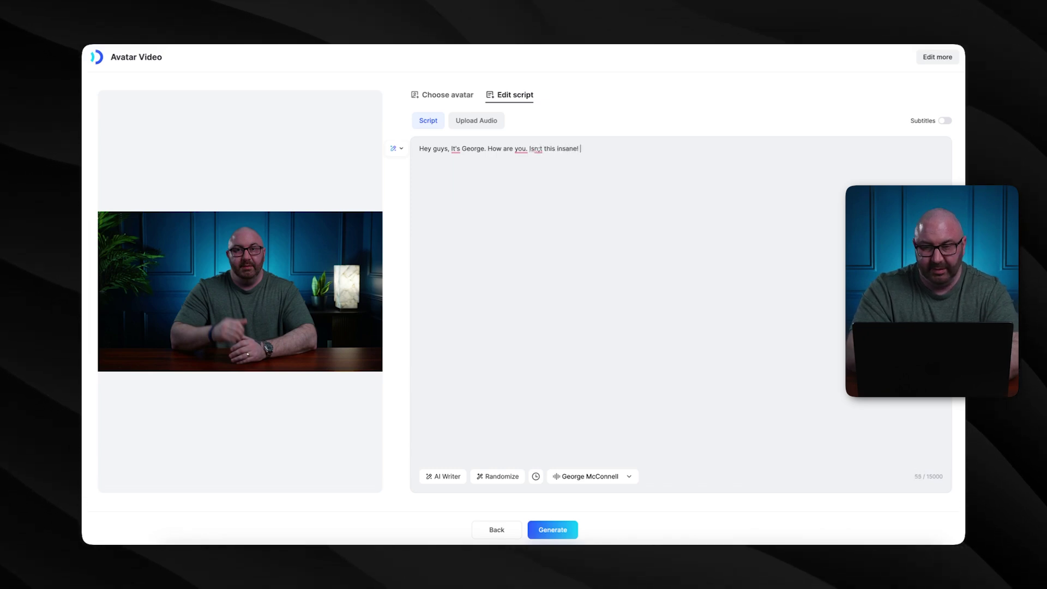
text(I cannot wait to s)
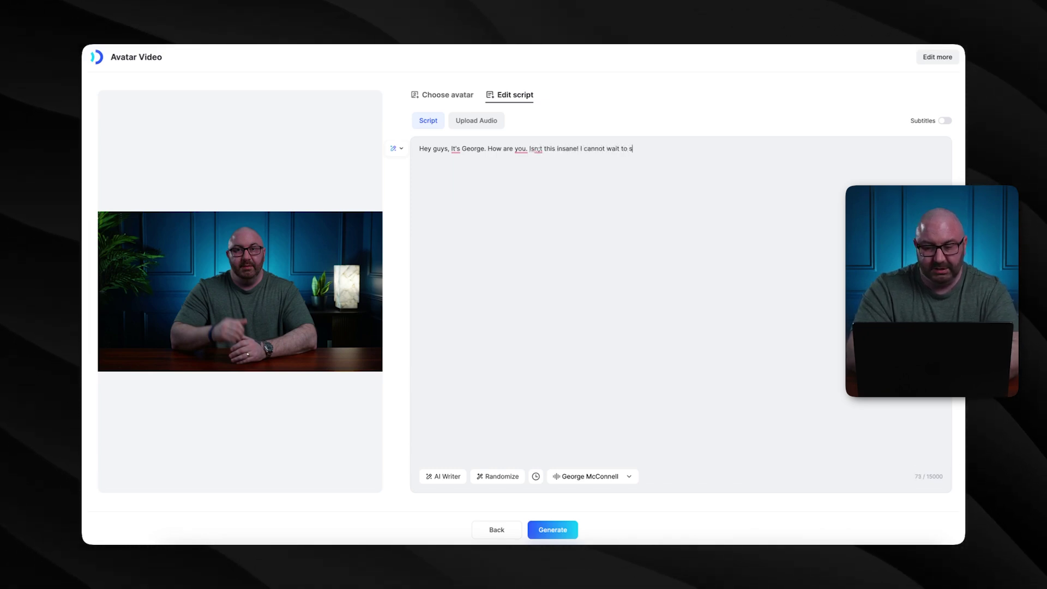
text(ee what AI does next!!!)
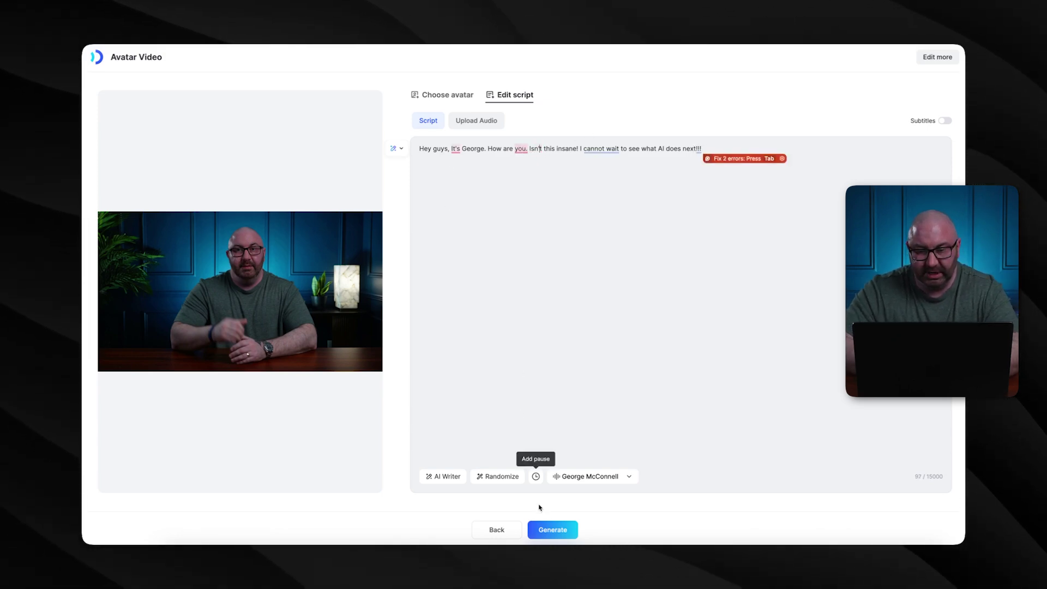
click(553, 533)
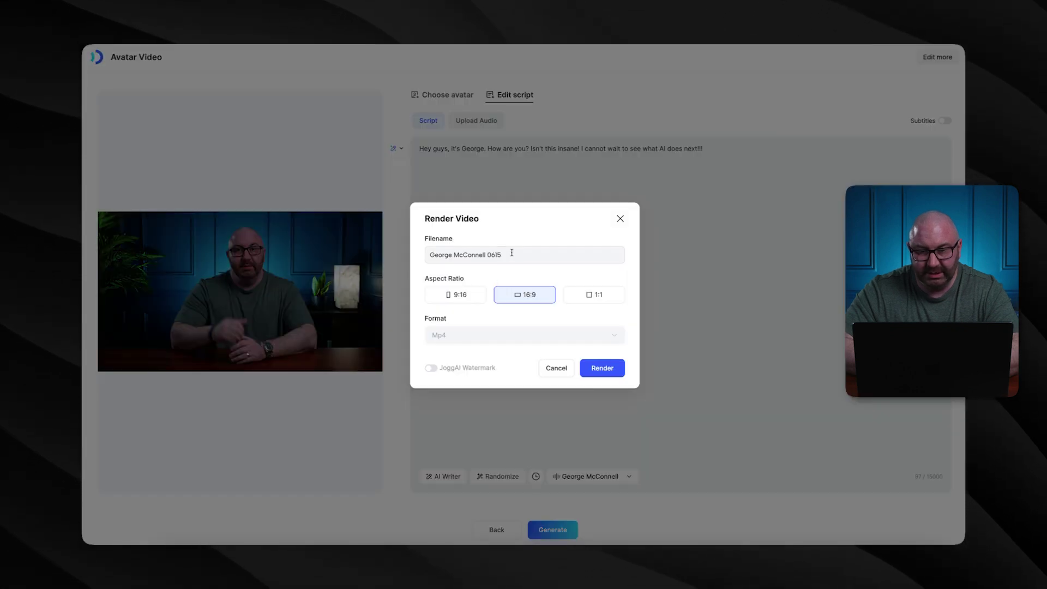
click(512, 255)
double_click(491, 255)
key(BackSpace)
key(BackSpace)
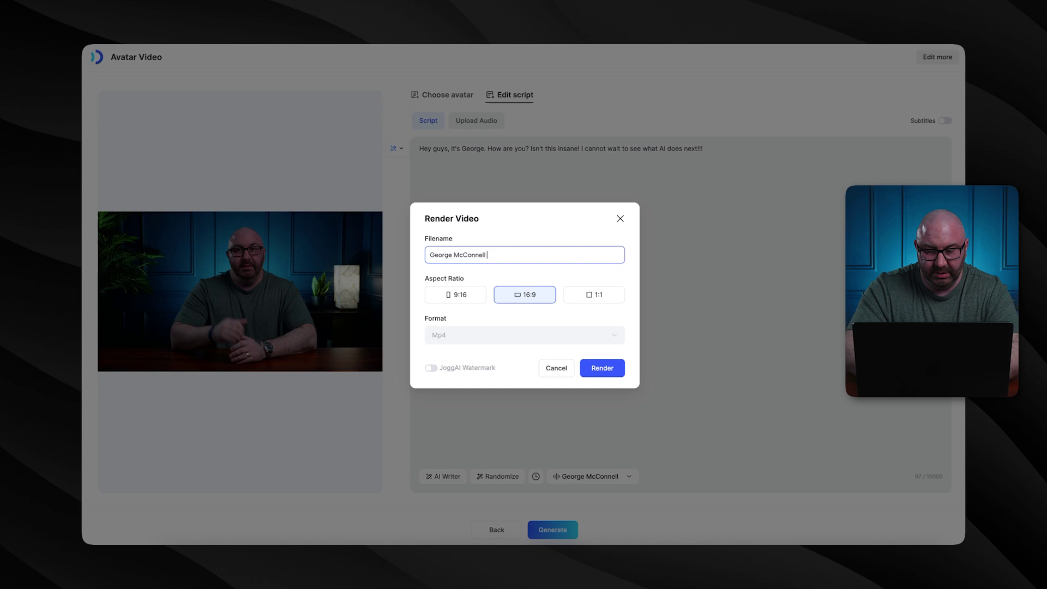
text(Test)
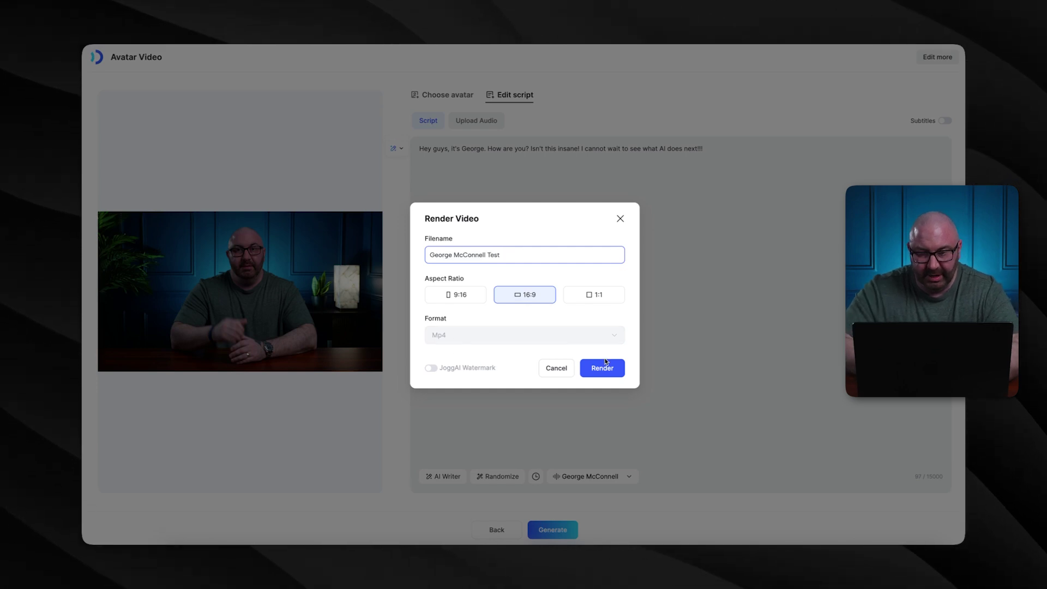
click(598, 369)
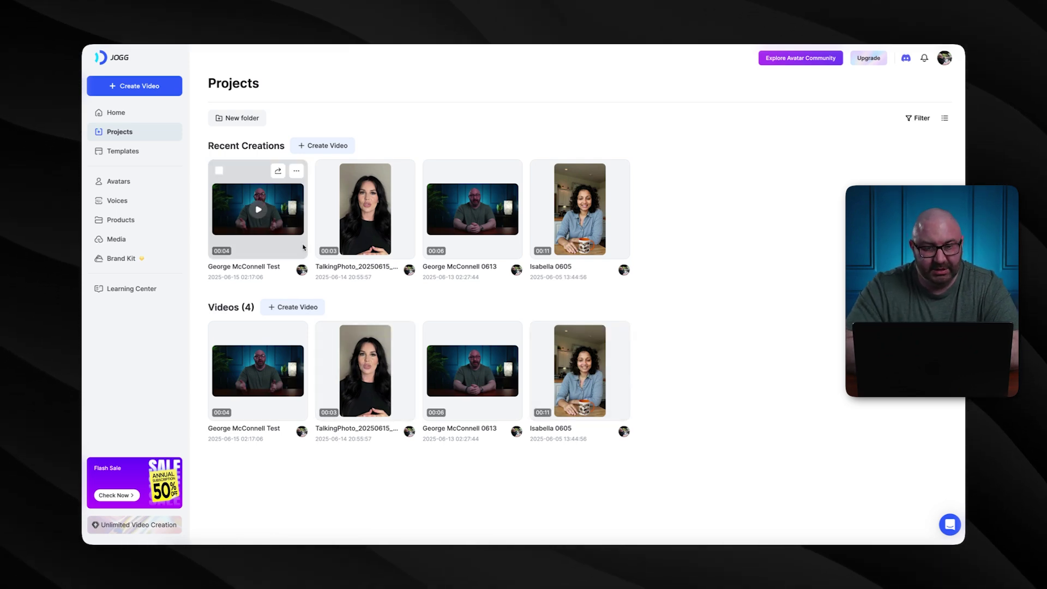
Watch the rendered test video, then show the cloned avatar under Avatars' Video Avatar tab
click(259, 221)
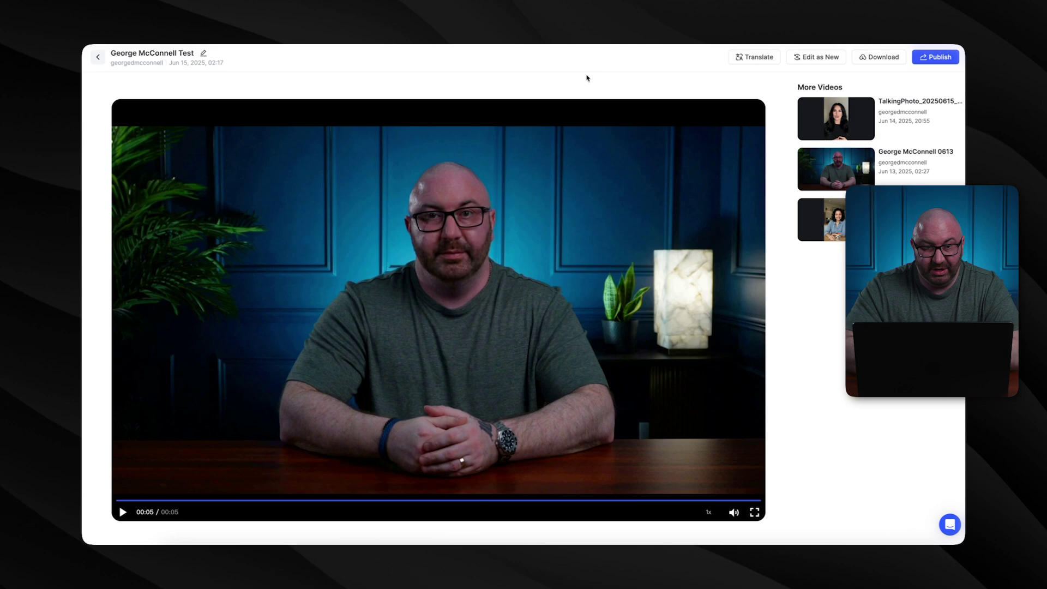
click(96, 58)
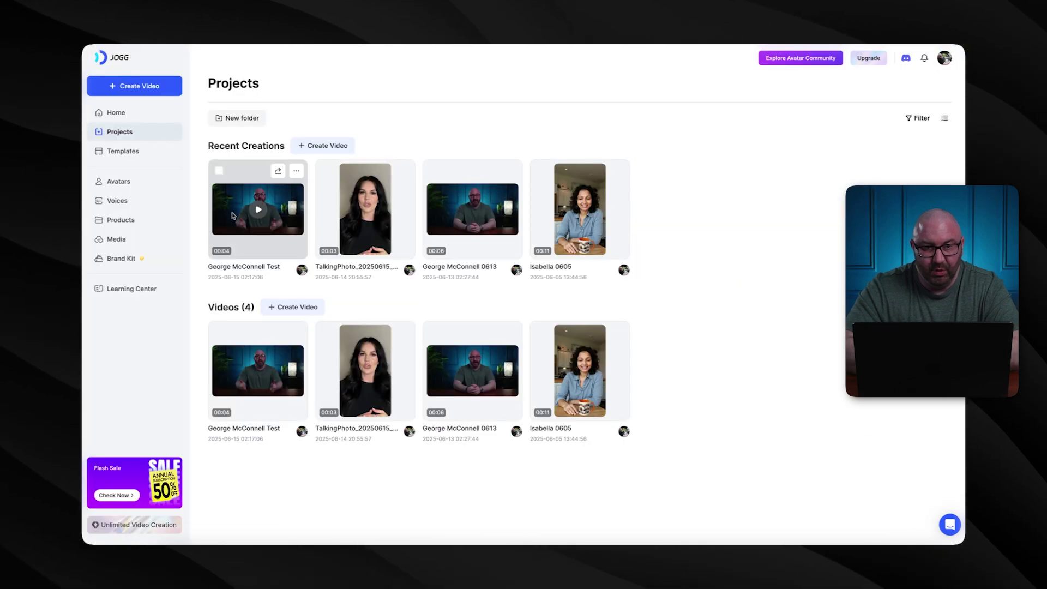
click(119, 182)
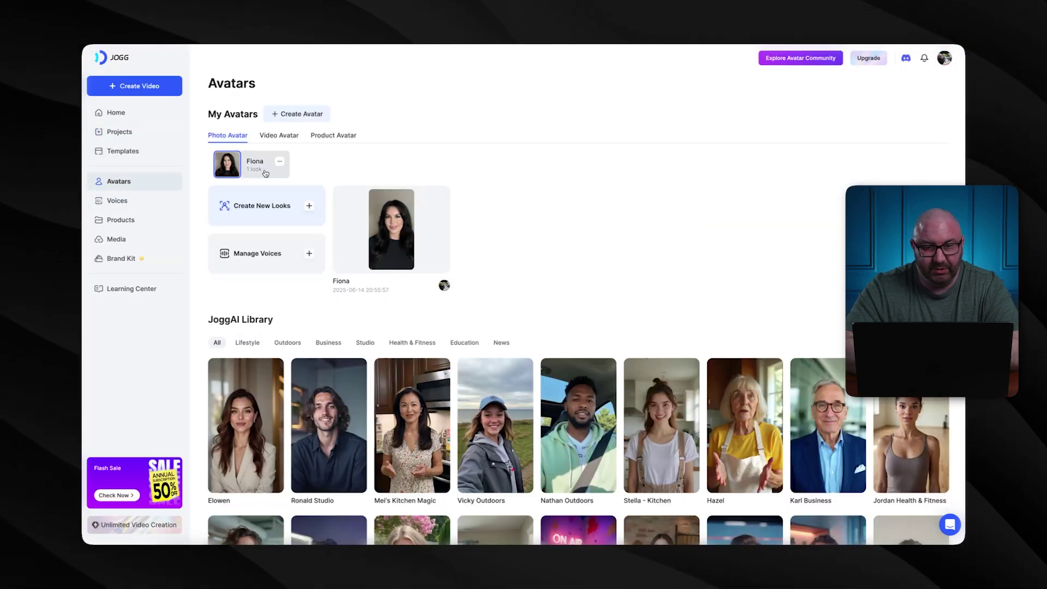
click(279, 136)
Start a new cloned-avatar video and enter the script 'Hey everyone my name's test this ag'
click(395, 212)
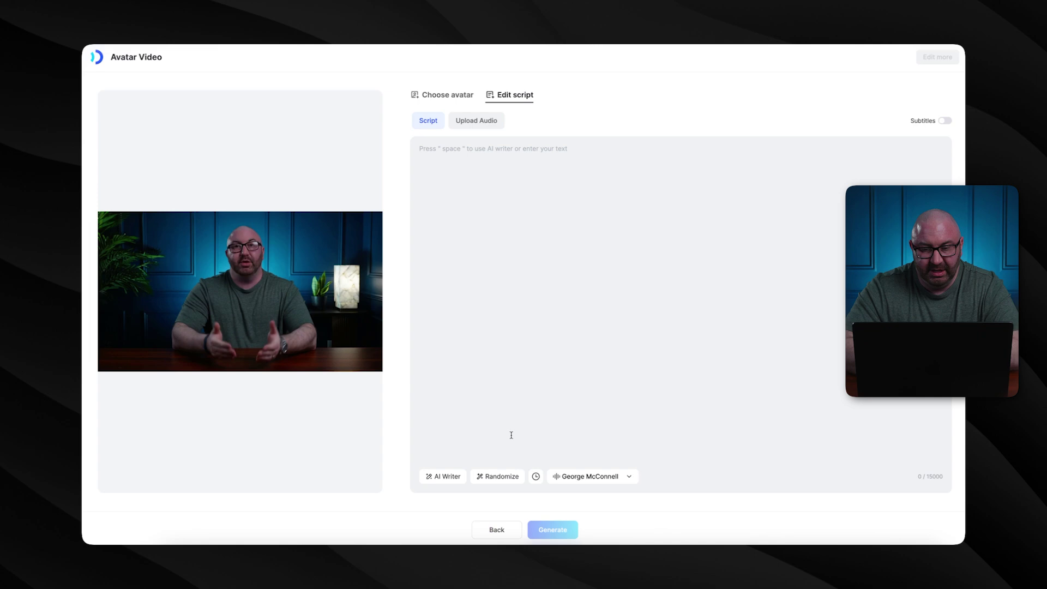
click(536, 475)
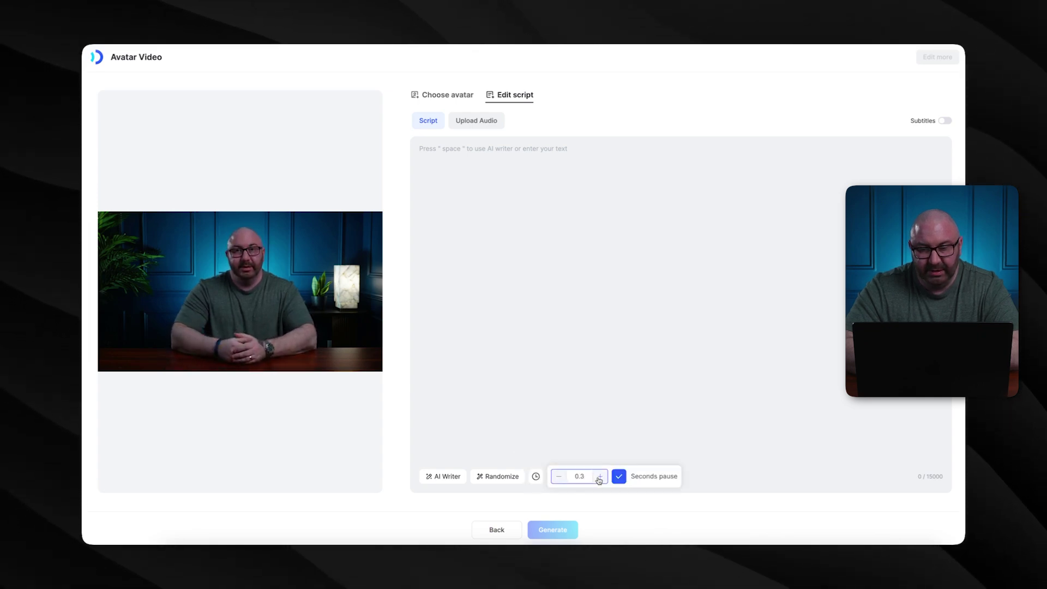
click(578, 407)
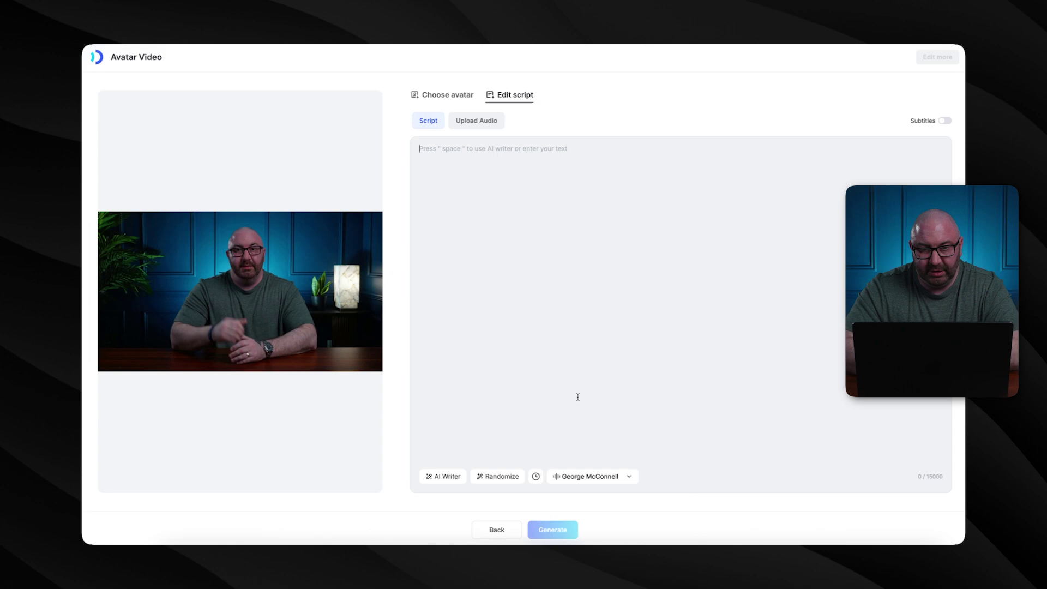
text(Hey )
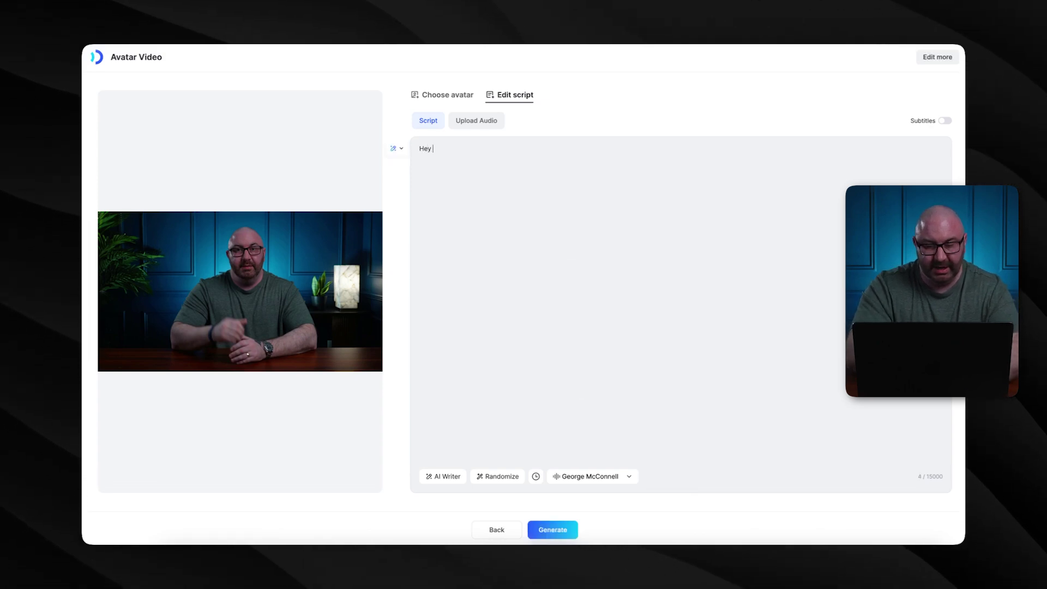
text(everyone my name)
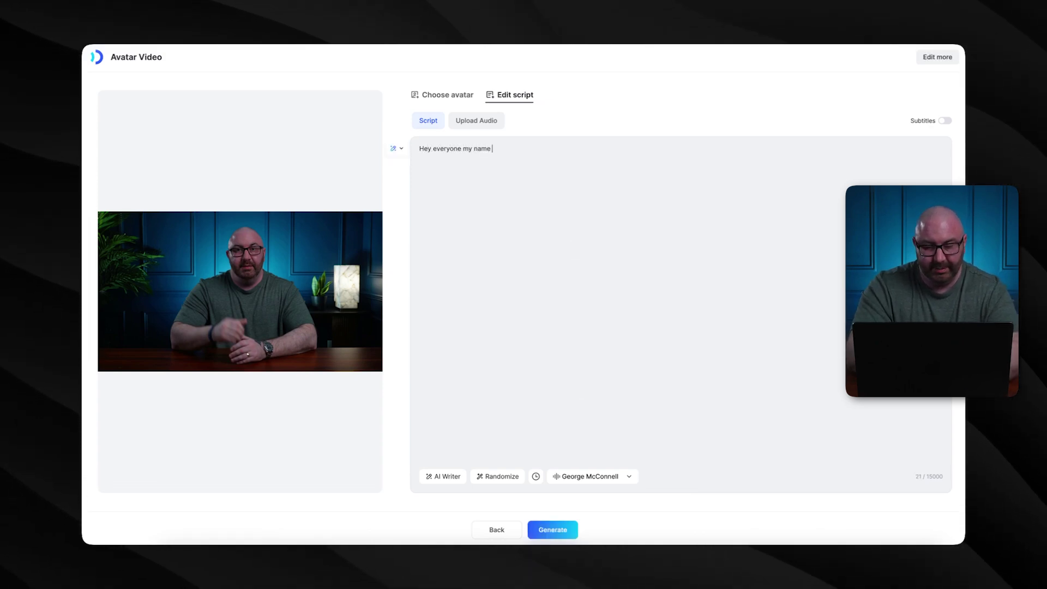
text('s )
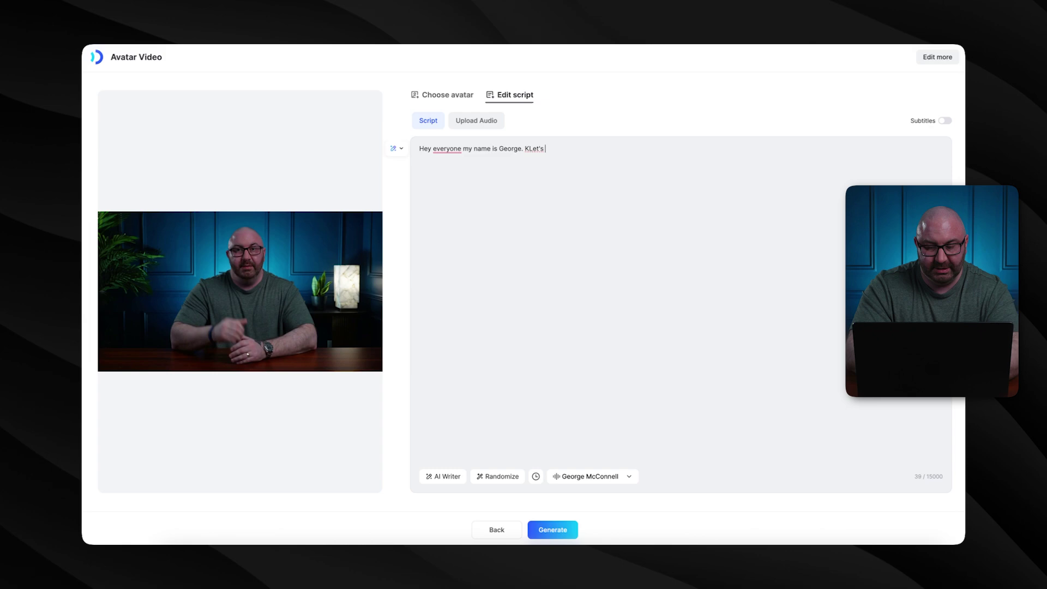
text(test this ag)
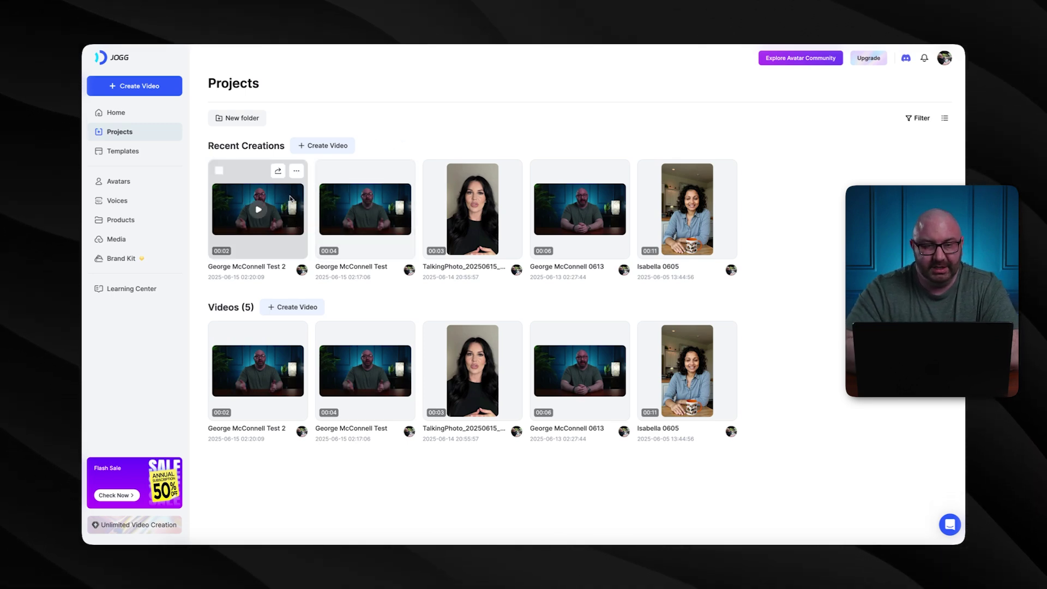
mouse_move(258, 209)
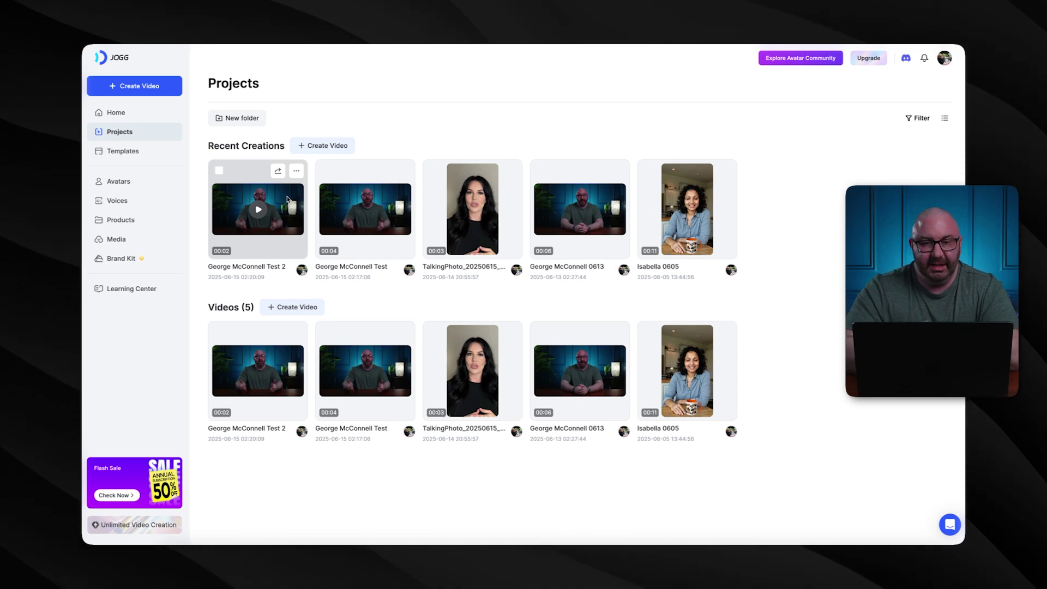
Watch the 'George McConnell Test 2' video and replay it
click(288, 199)
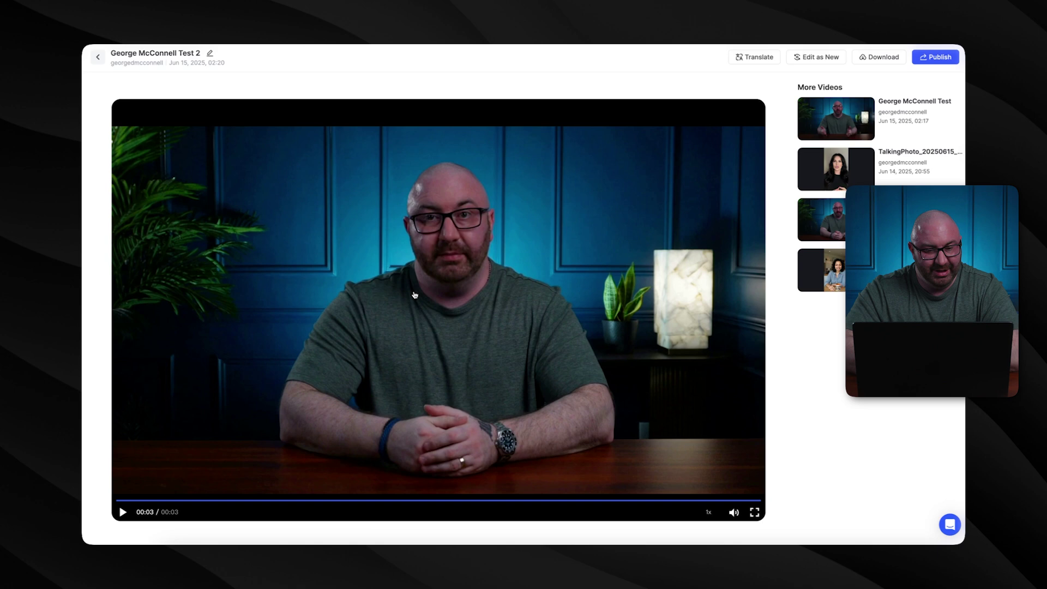
click(414, 295)
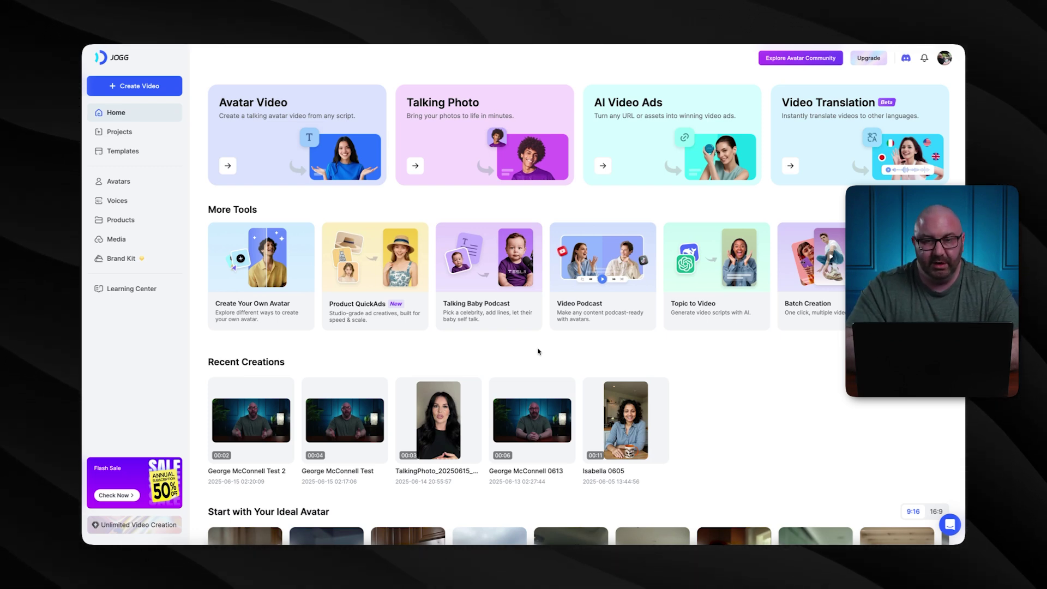
mouse_move(443, 143)
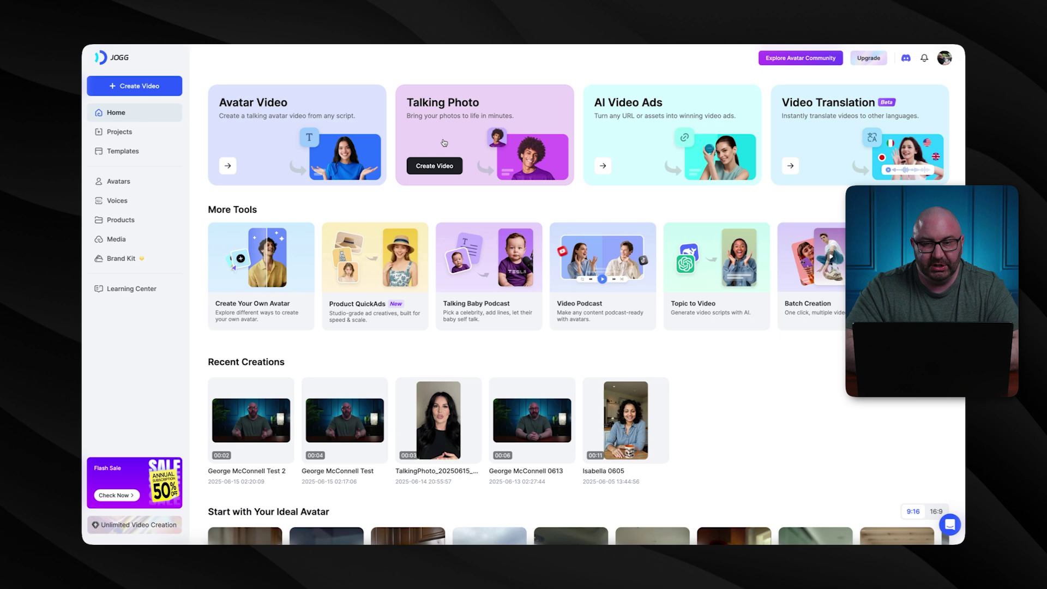
Start a Talking Photo video and upload the dark-haired woman's portrait
click(429, 166)
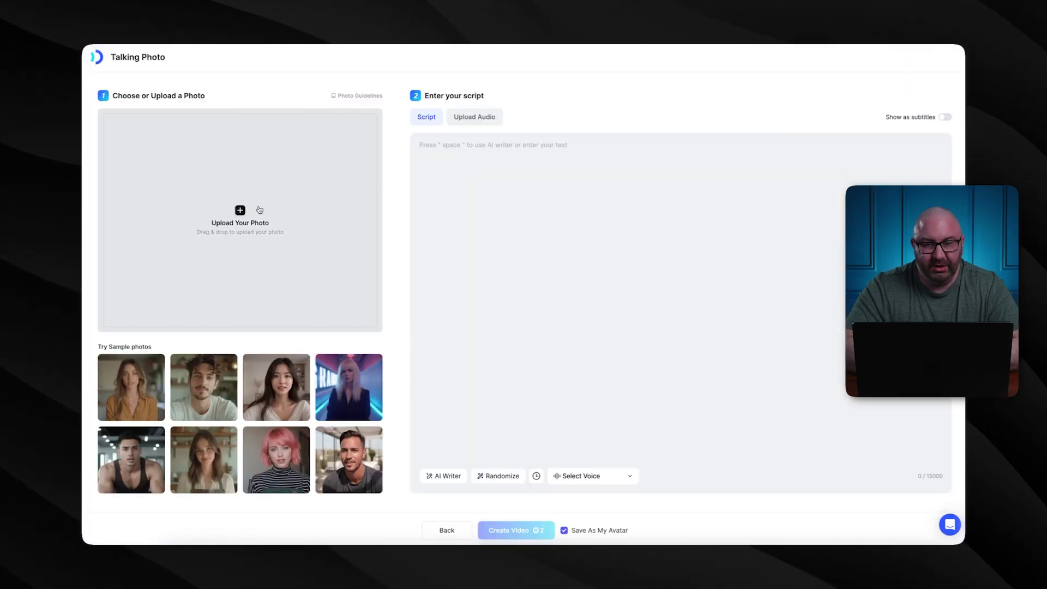
click(259, 209)
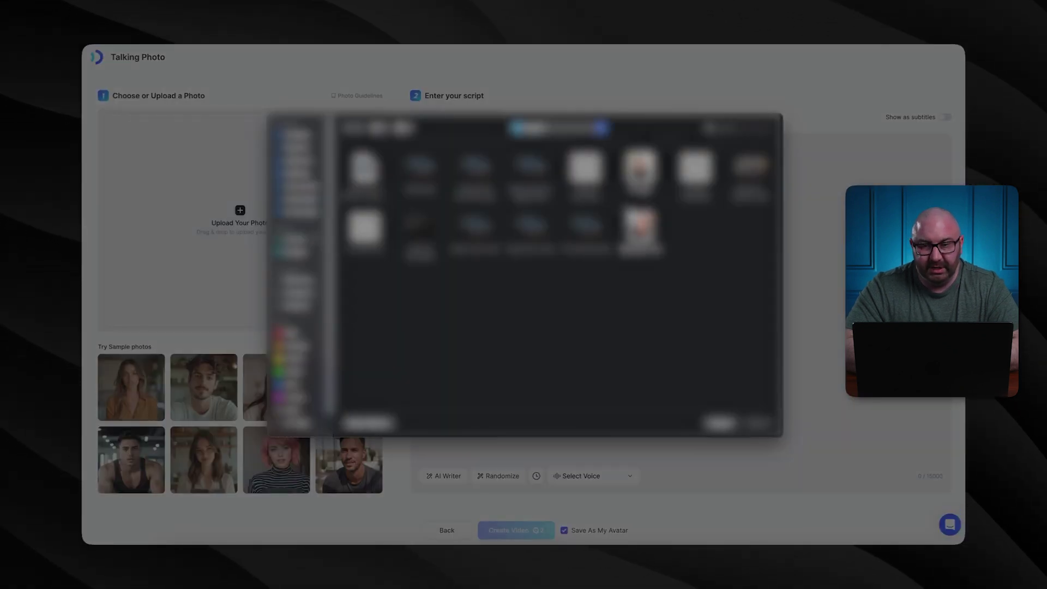
click(640, 229)
click(759, 423)
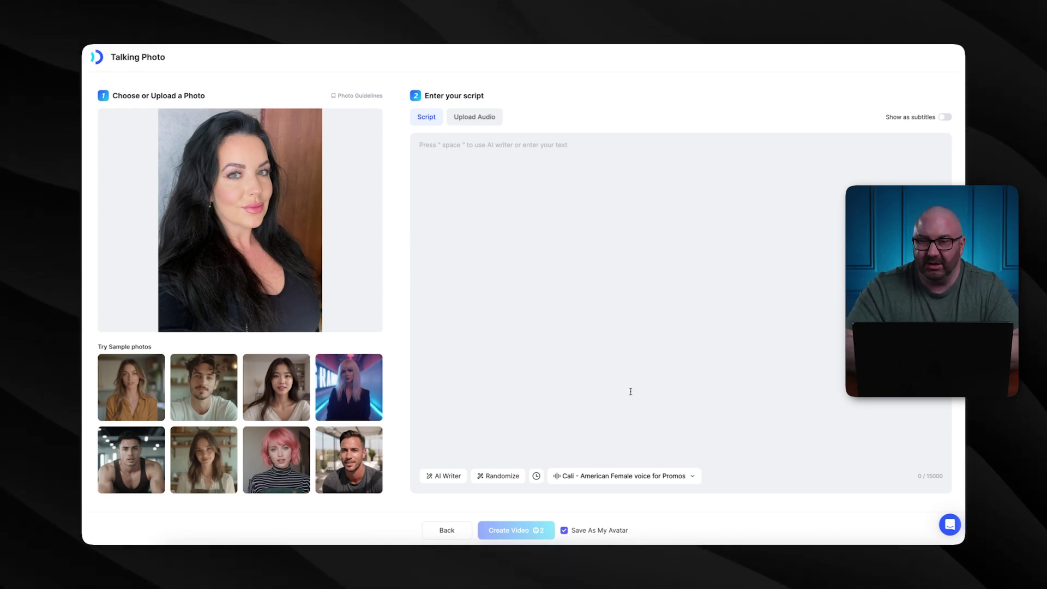
Drive the talking photo with the uploaded Brittany MP3 clip and create the video
click(492, 119)
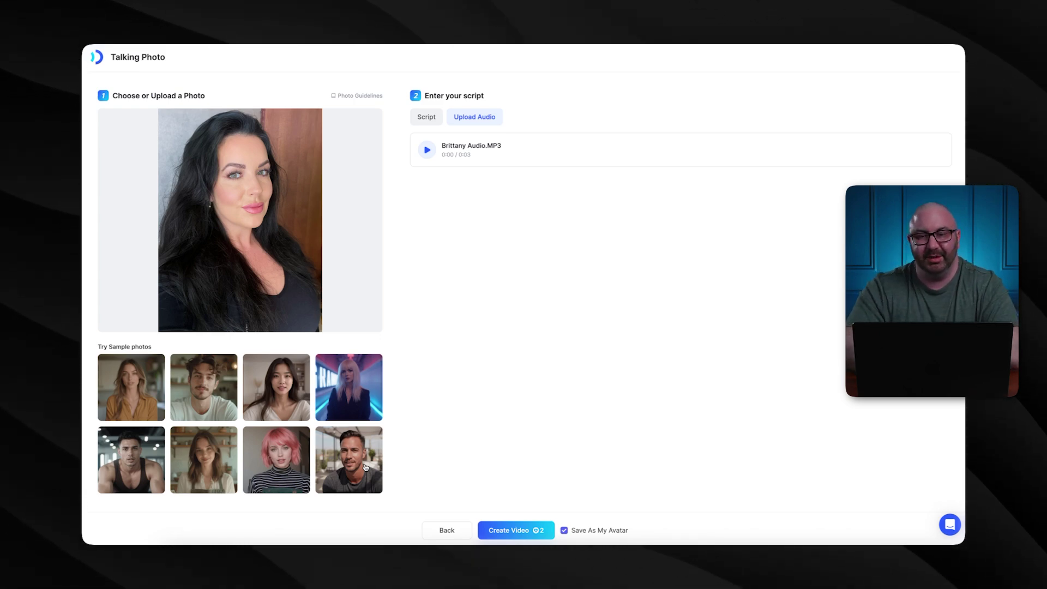
click(513, 530)
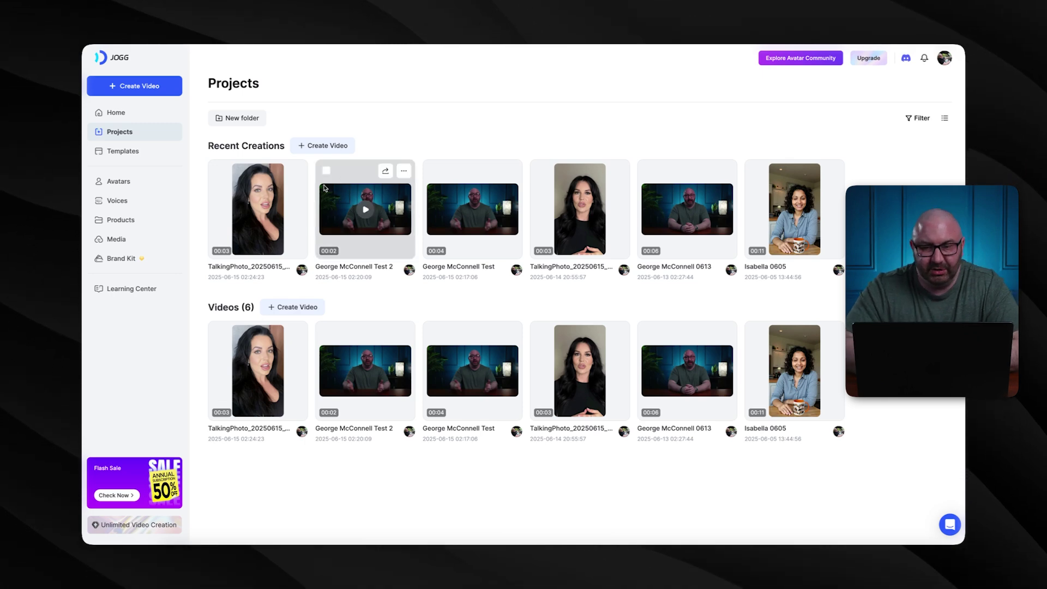
mouse_move(258, 209)
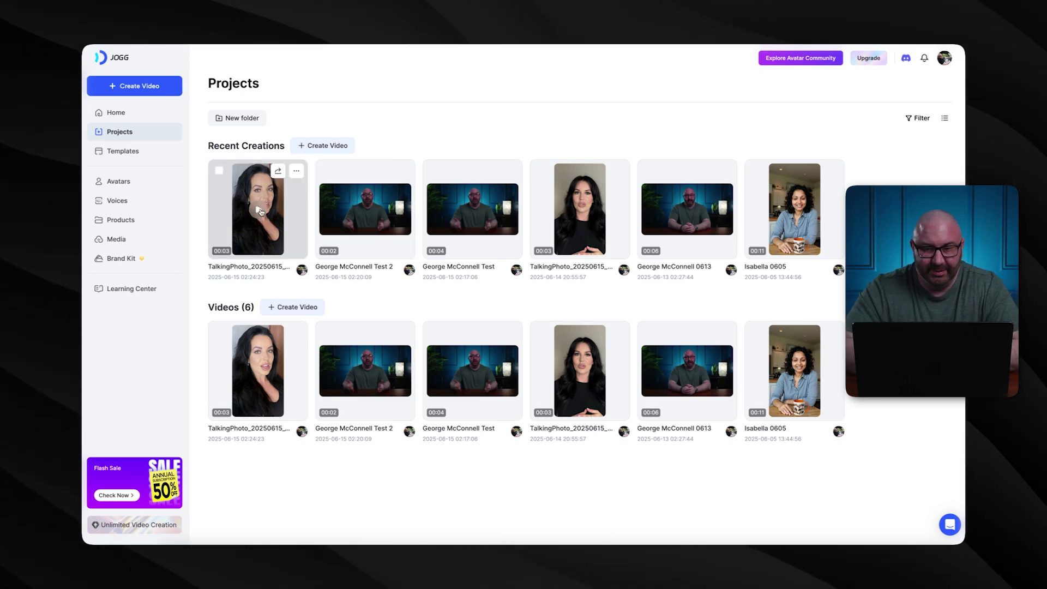
Watch the new talking photo, then play the earlier TalkingPhoto video from Projects
click(260, 211)
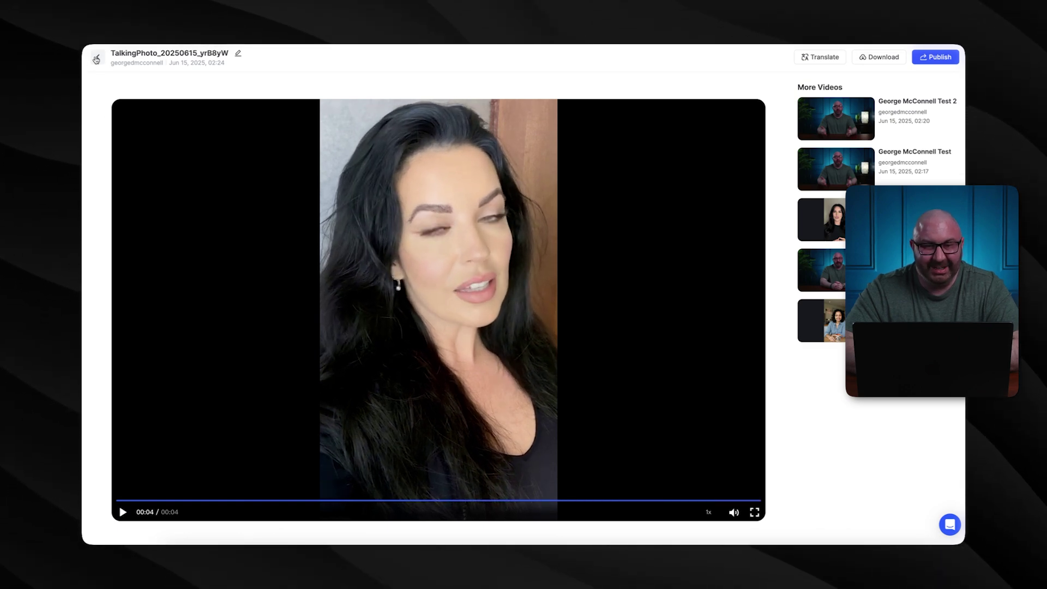
click(96, 59)
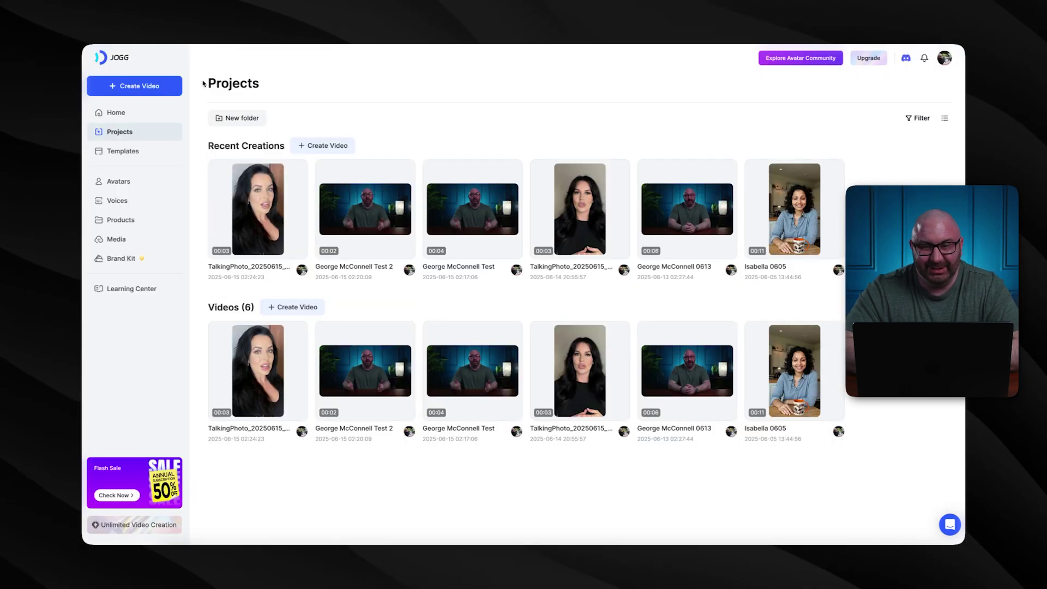
click(577, 215)
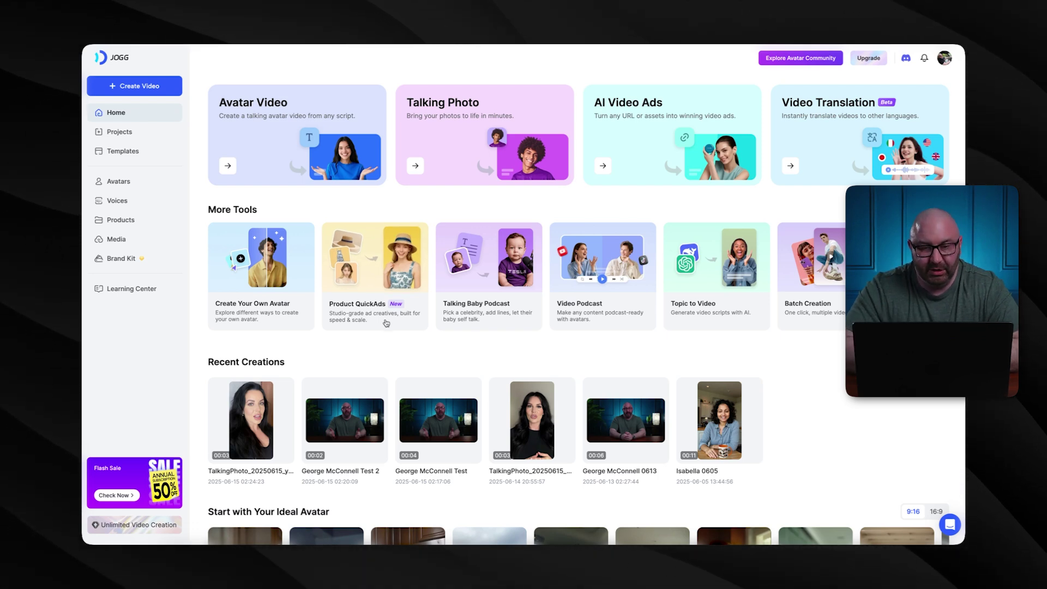
Upload the phone images and generate a Model Showcase ad using a Mobile Phones preset
click(371, 296)
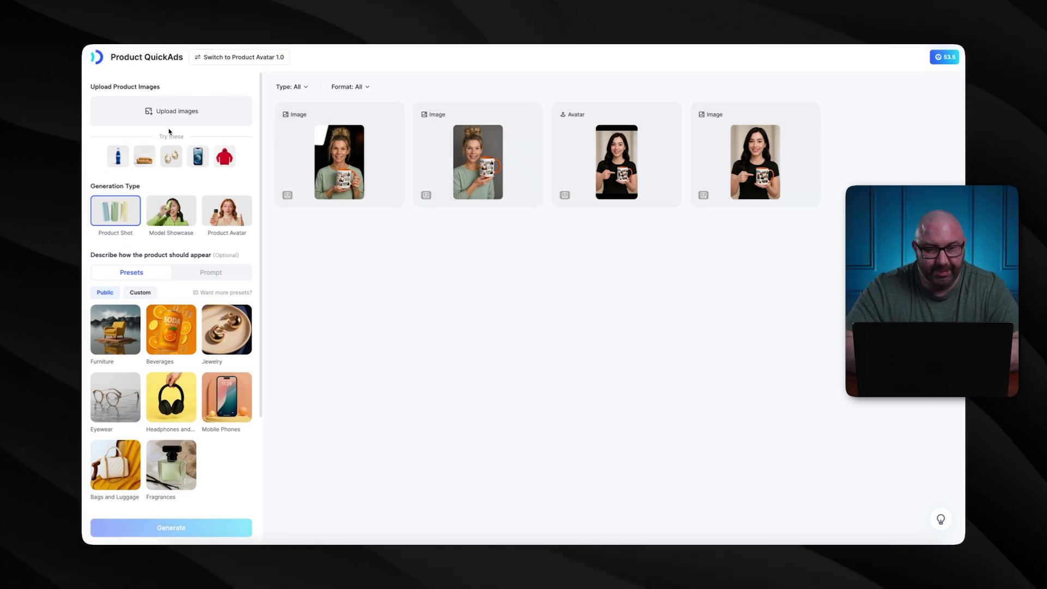
click(170, 108)
double_click(364, 283)
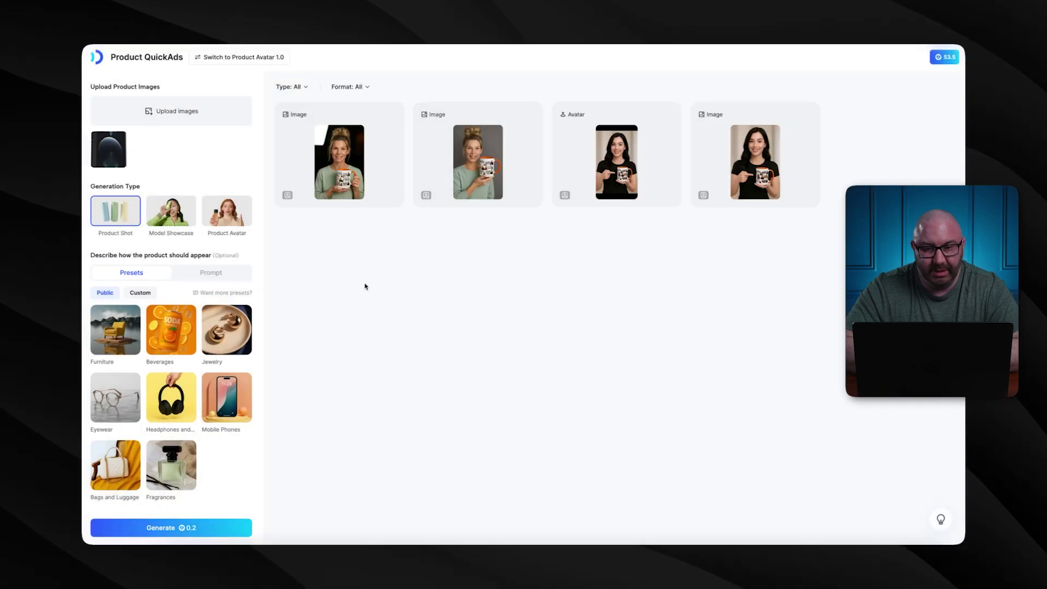
click(177, 200)
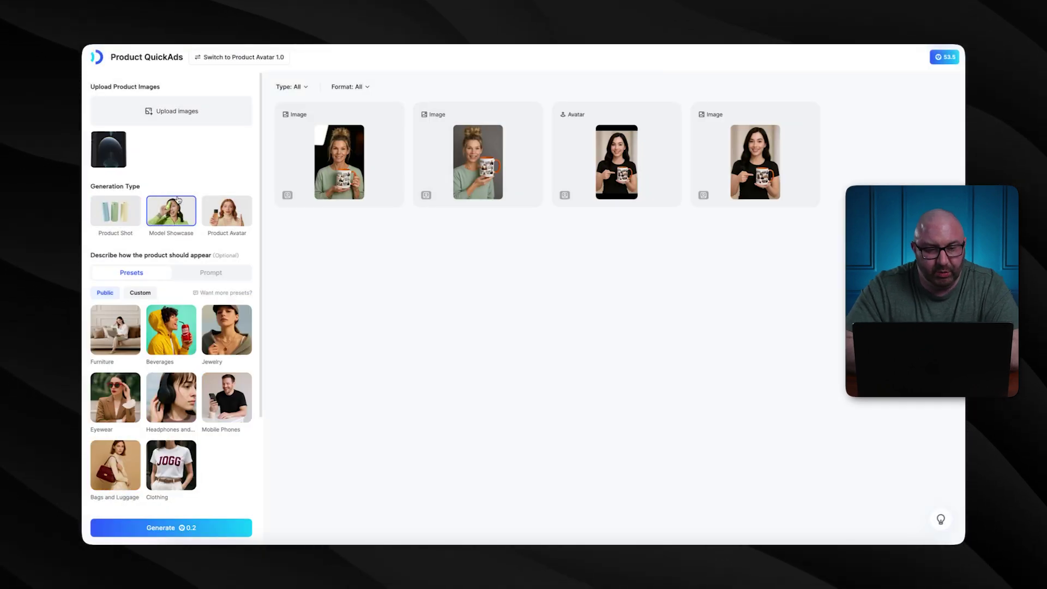
click(227, 397)
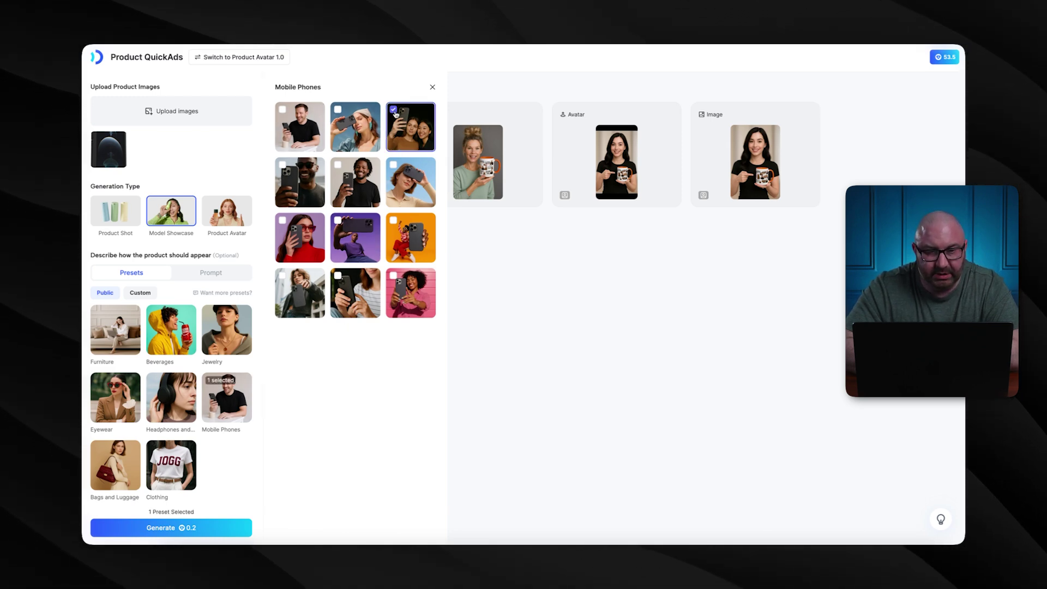
click(184, 529)
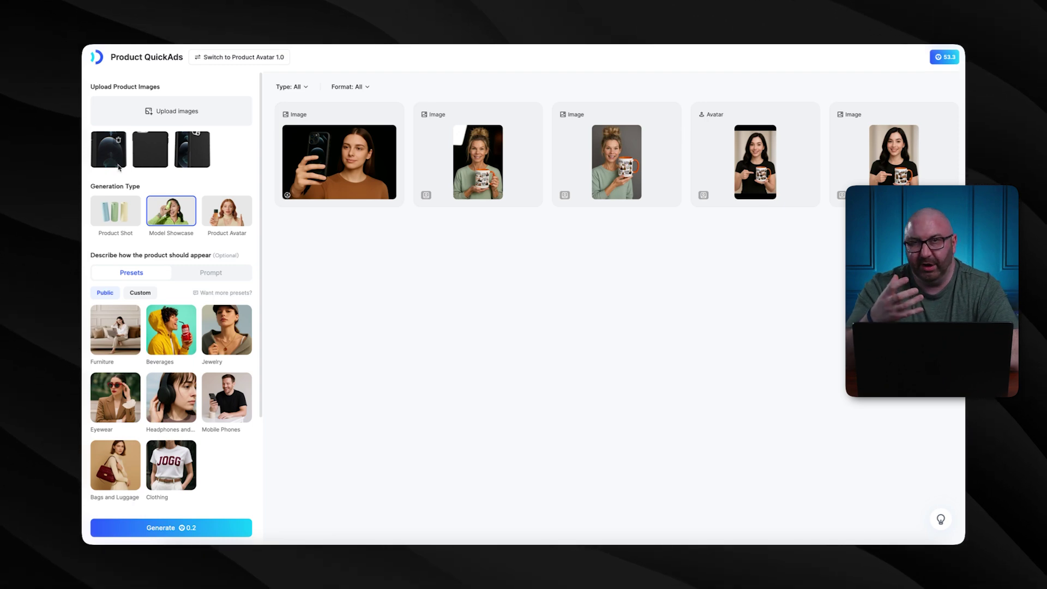
Preview the phone-selfie image, the woman-with-mug image and the animated mug avatar
click(299, 136)
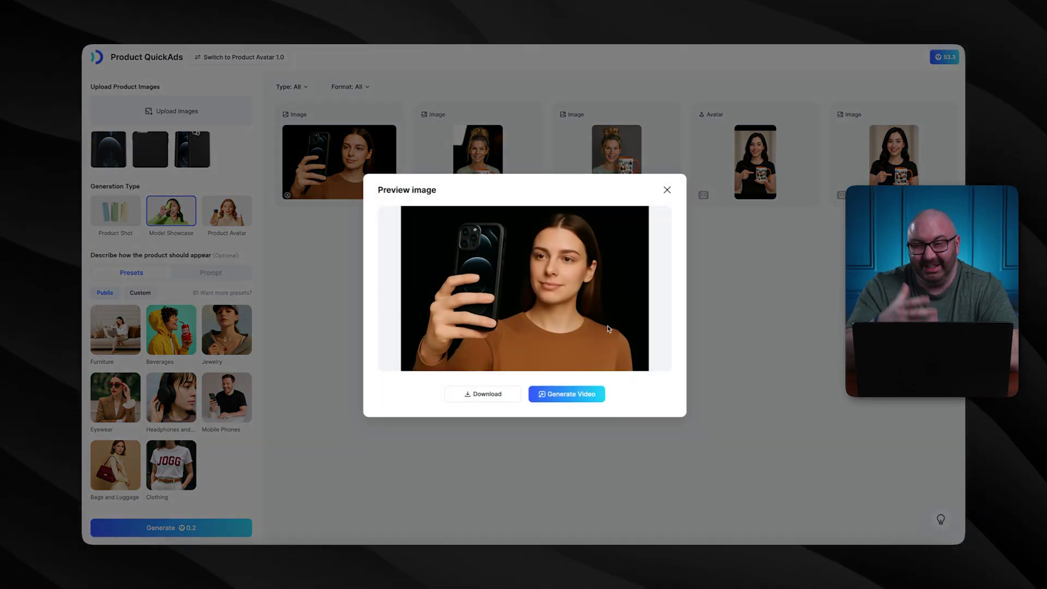
click(667, 190)
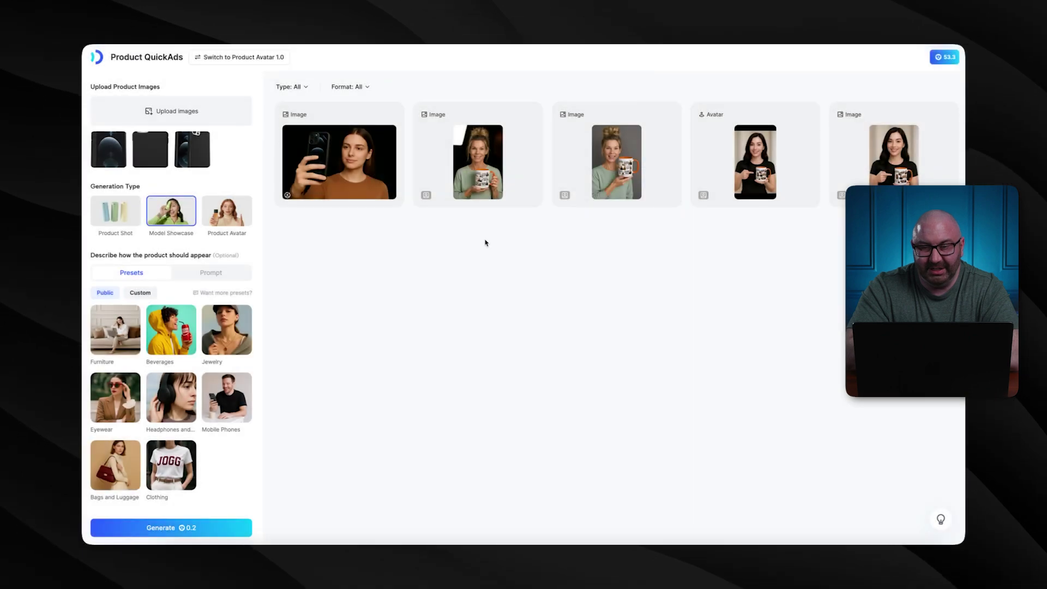
click(466, 175)
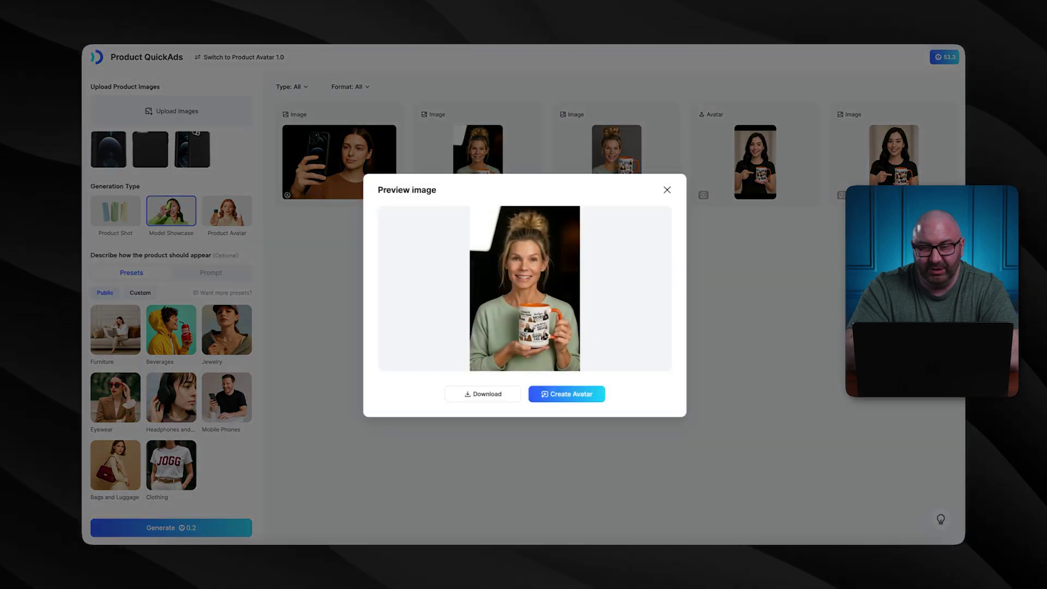
click(667, 189)
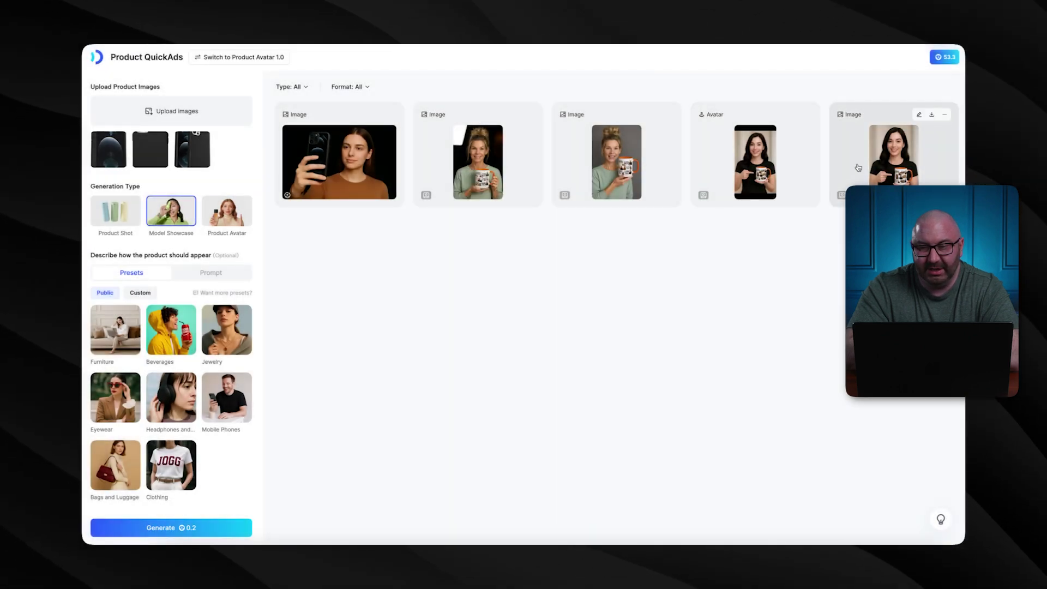
click(761, 162)
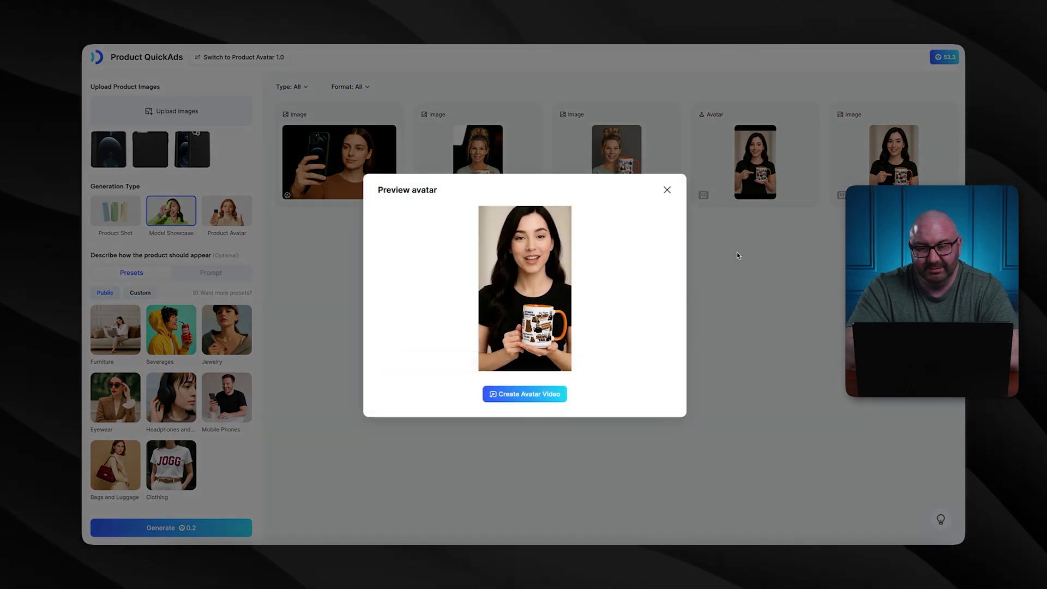
click(667, 190)
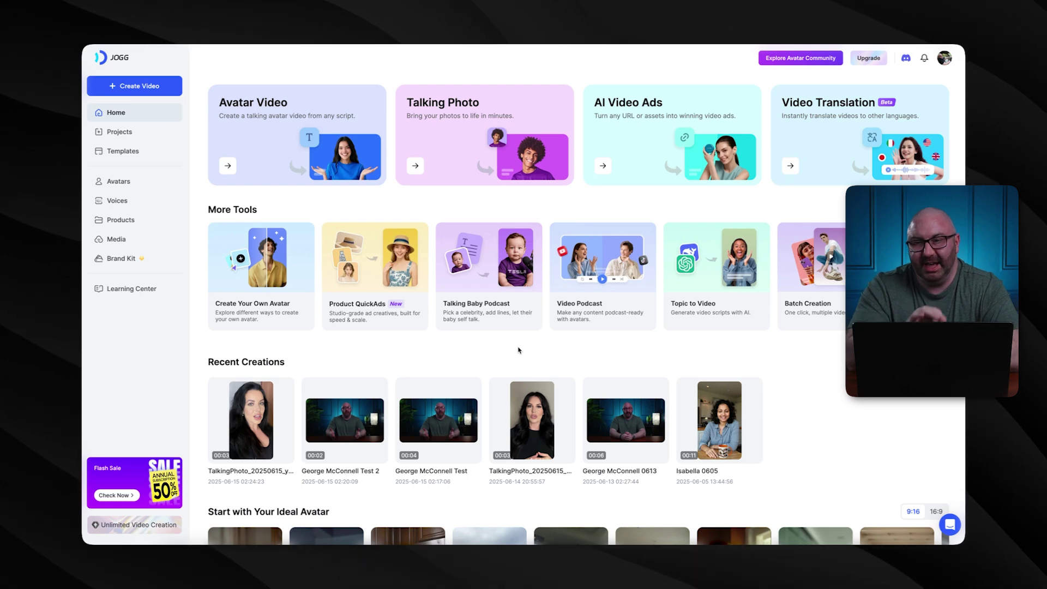
Submit the uploaded presenter video for translation into Spanish (español)
click(790, 165)
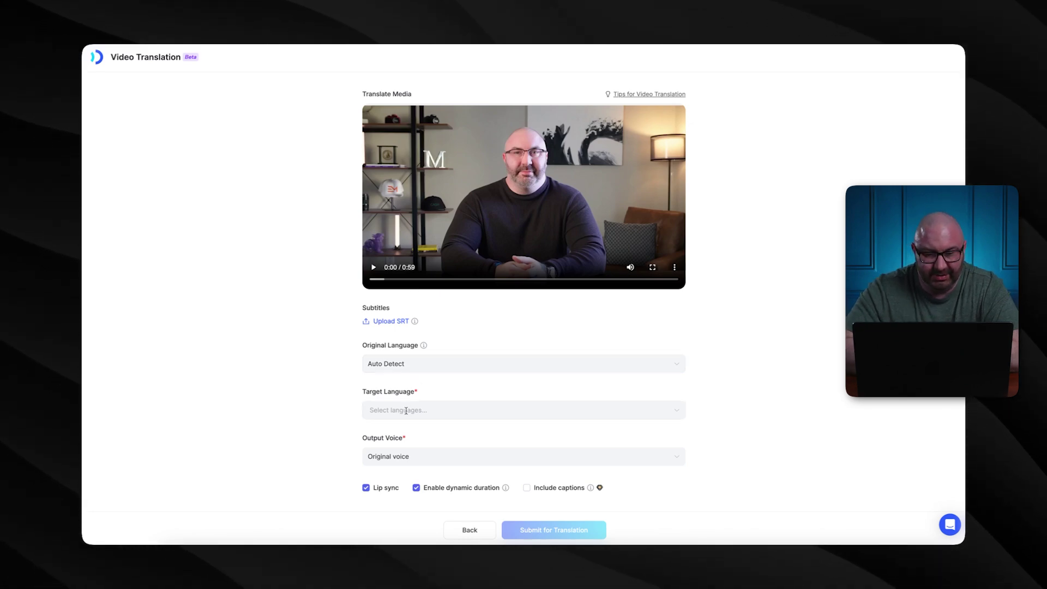
click(406, 411)
scroll(438, 350, down, 1)
scroll(438, 351, down, 1)
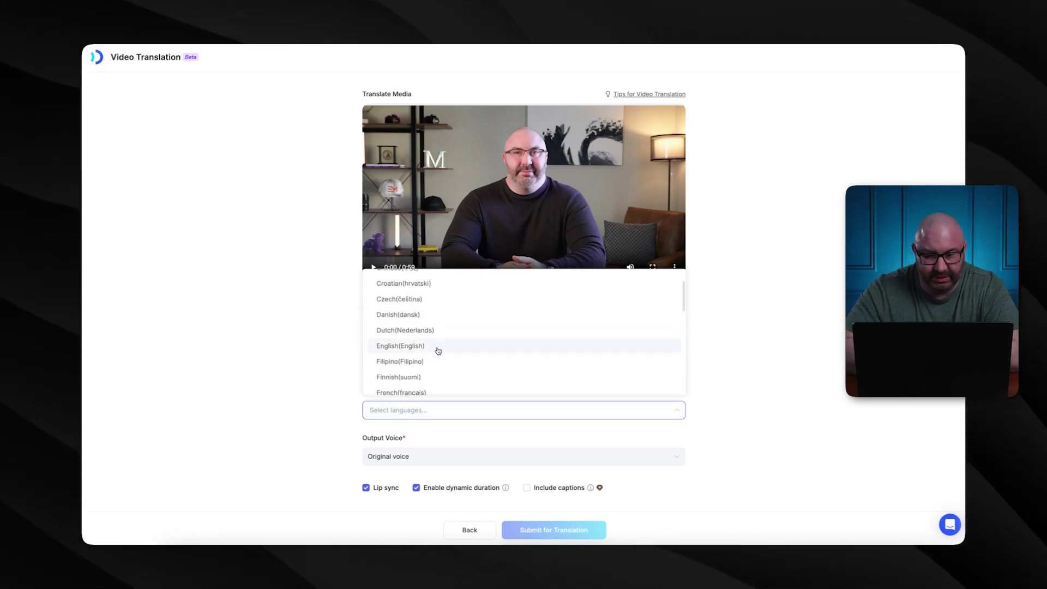
scroll(438, 351, down, 2)
scroll(438, 350, down, 2)
scroll(438, 351, down, 3)
click(430, 330)
click(306, 433)
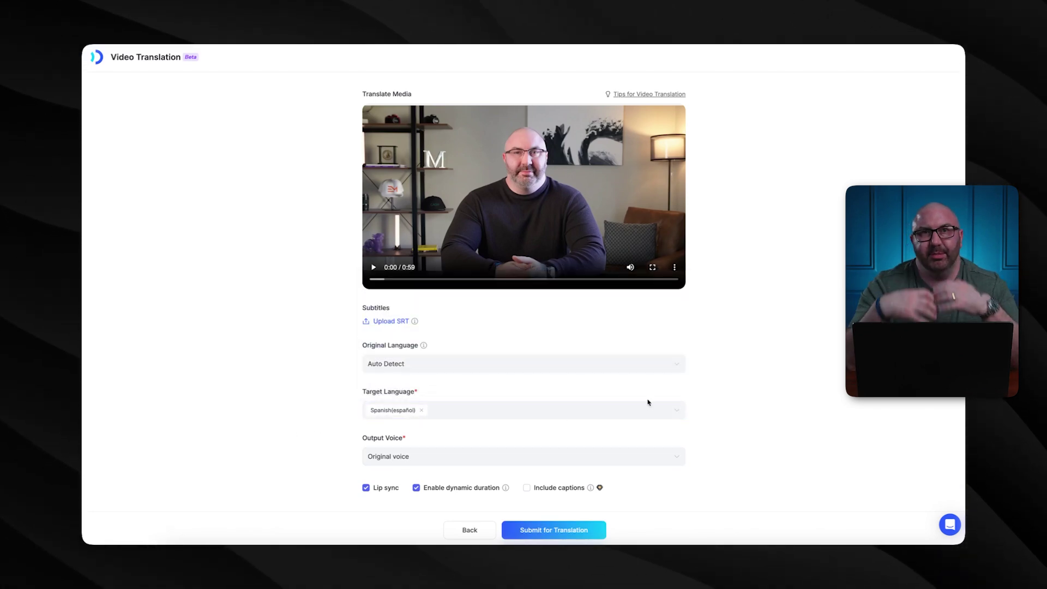
scroll(668, 403, down, 1)
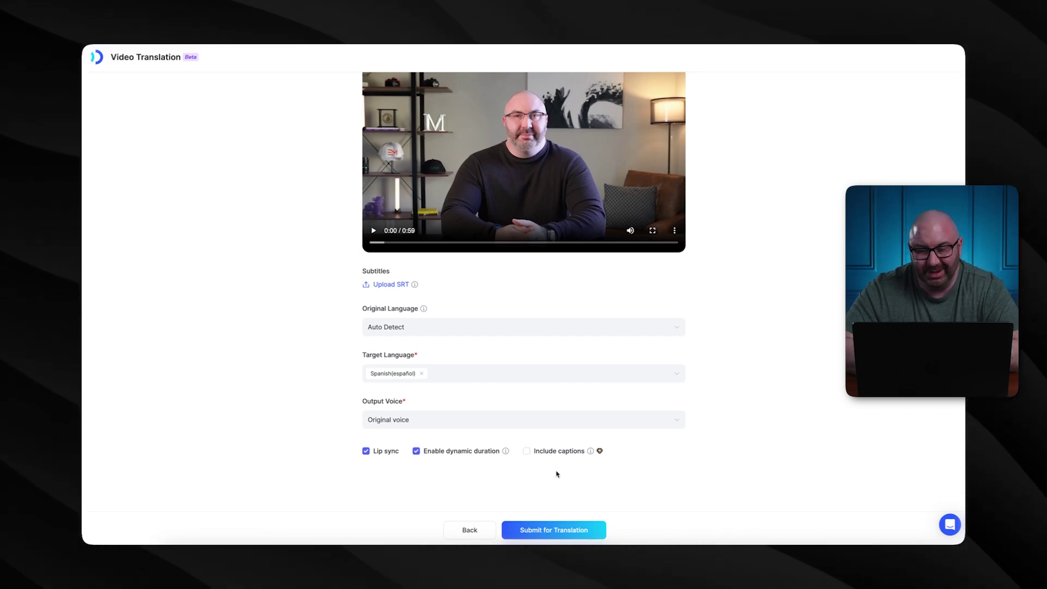
click(541, 530)
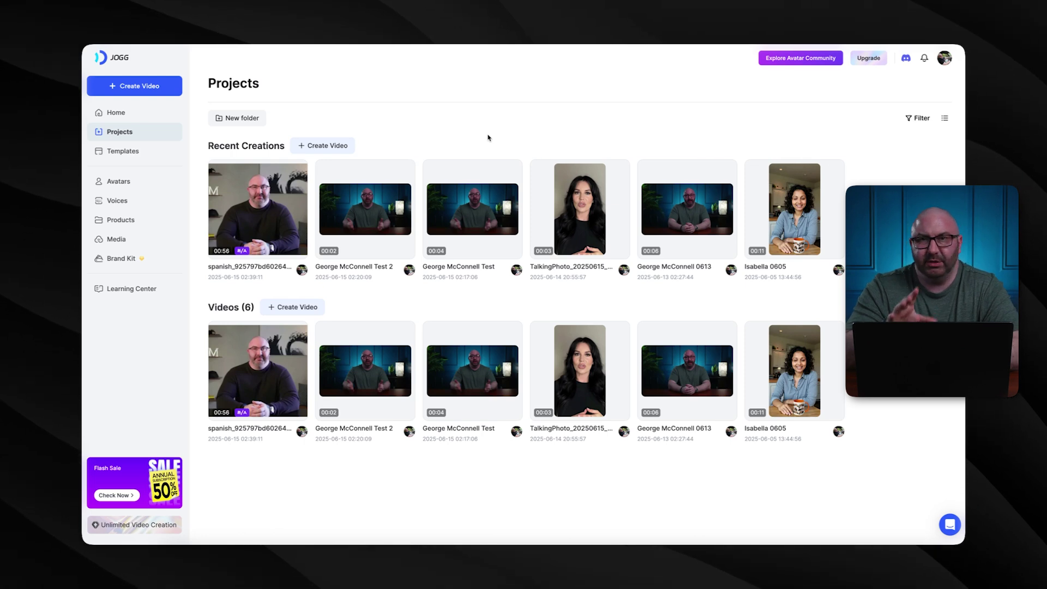
mouse_move(257, 210)
click(297, 170)
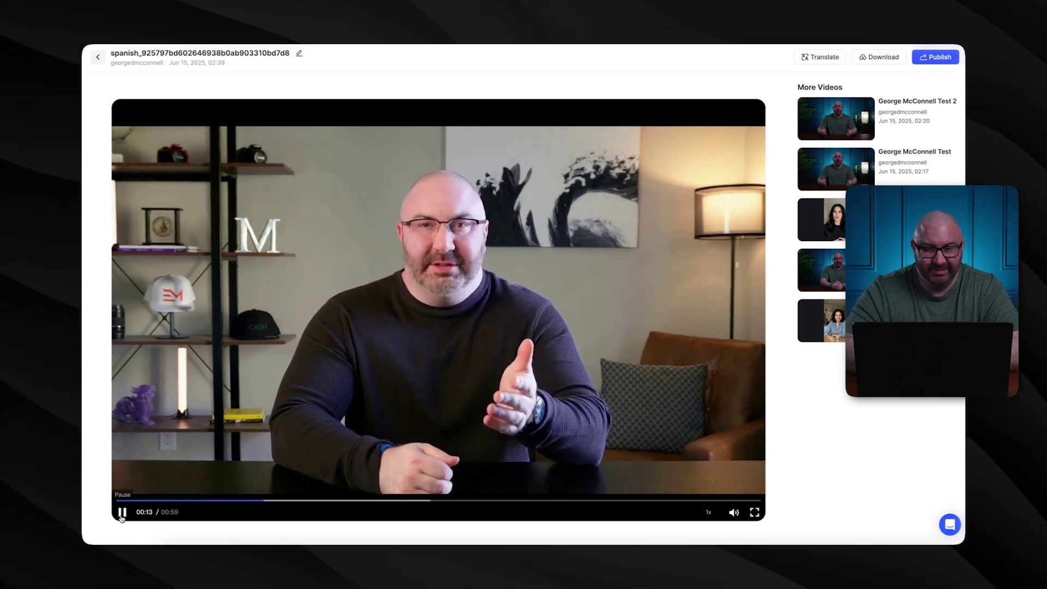
click(121, 512)
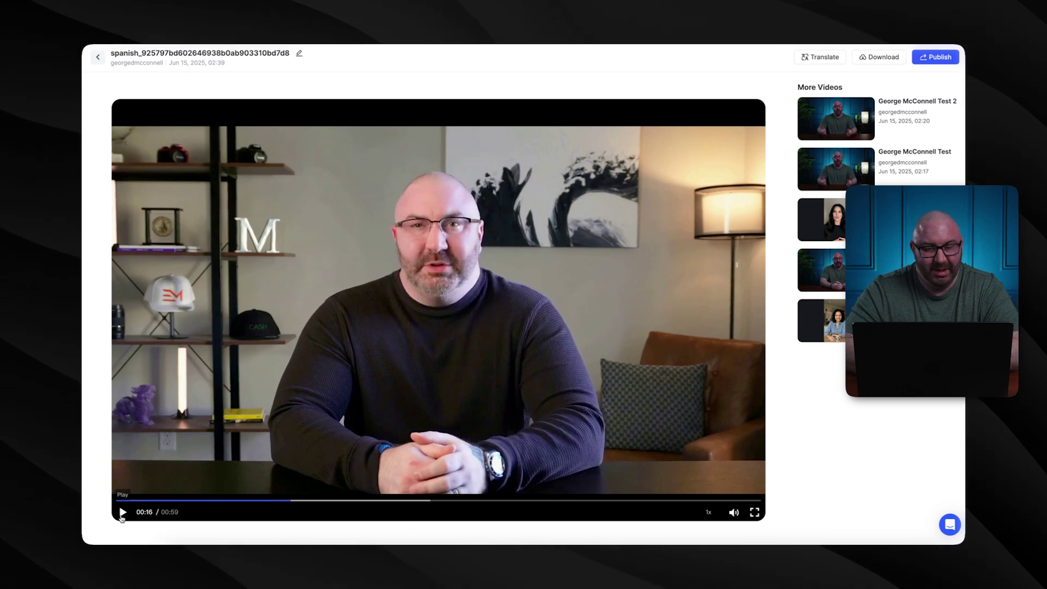
click(98, 59)
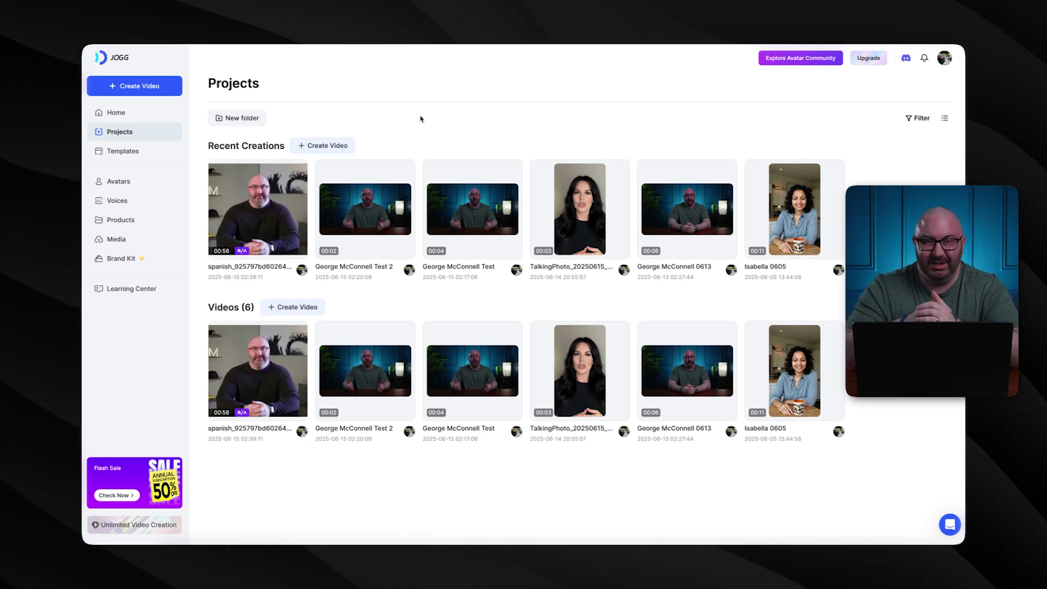
Scroll through the Promo Video templates in the template library
click(120, 149)
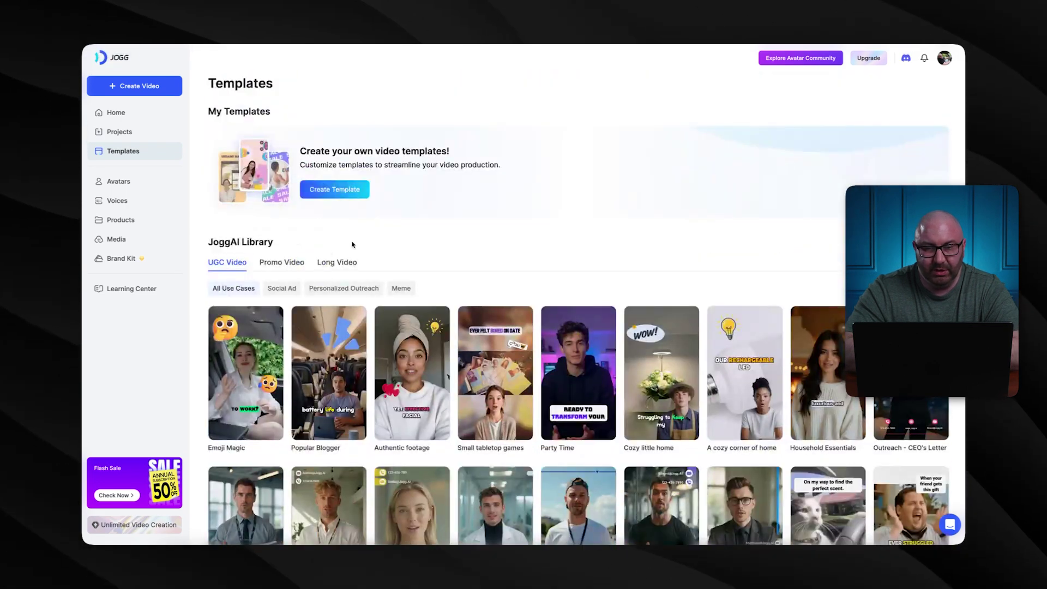
click(282, 262)
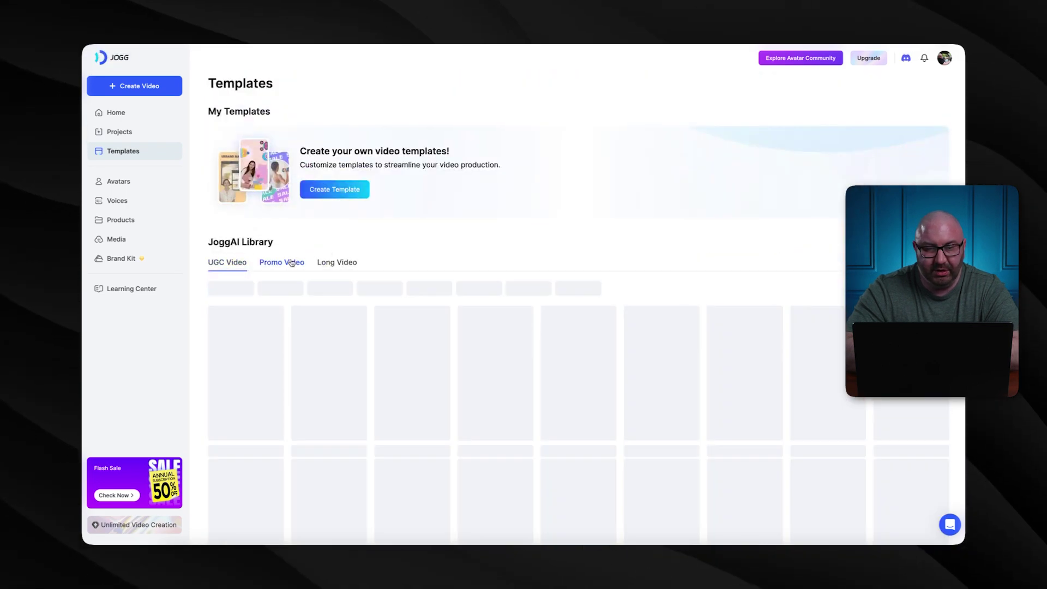
scroll(500, 283, down, 3)
scroll(500, 283, down, 5)
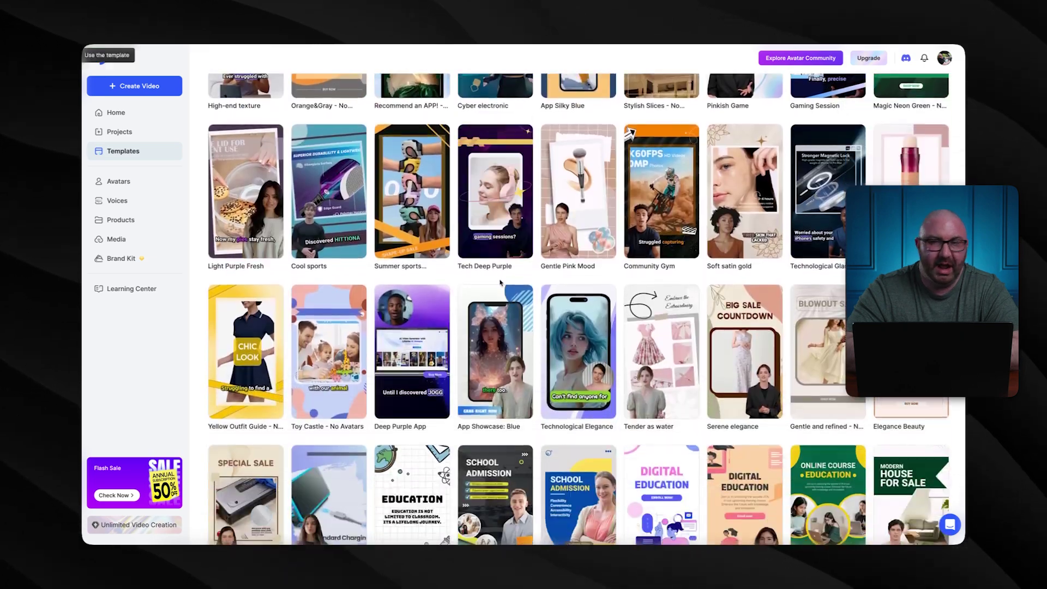
scroll(501, 283, down, 3)
scroll(501, 282, down, 2)
scroll(500, 283, up, 10)
Scroll through the Long Video templates, revisit Promo and UGC, then return Home
click(337, 262)
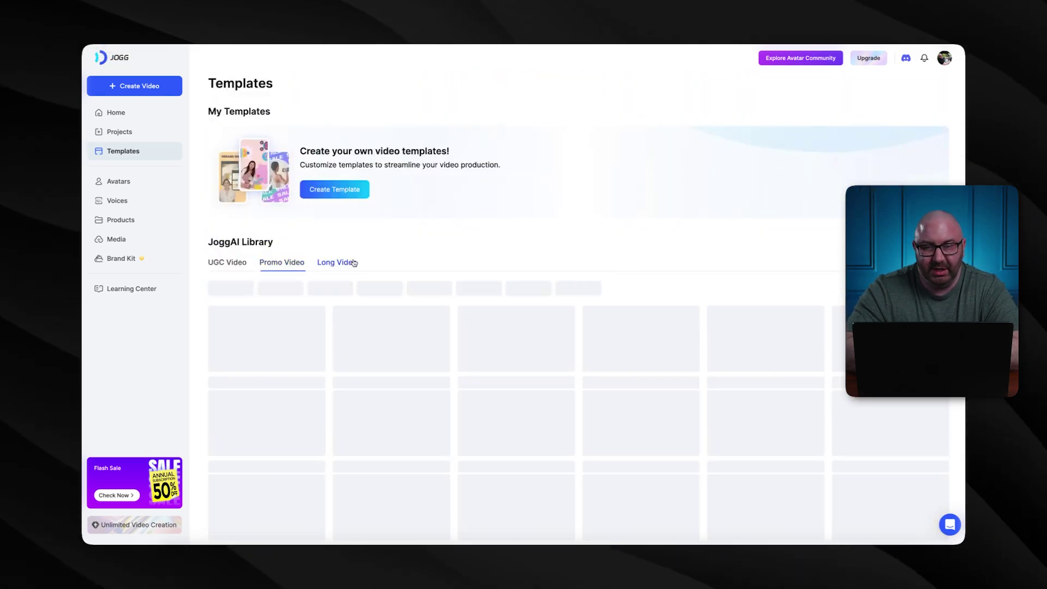
scroll(610, 279, down, 2)
scroll(610, 280, down, 7)
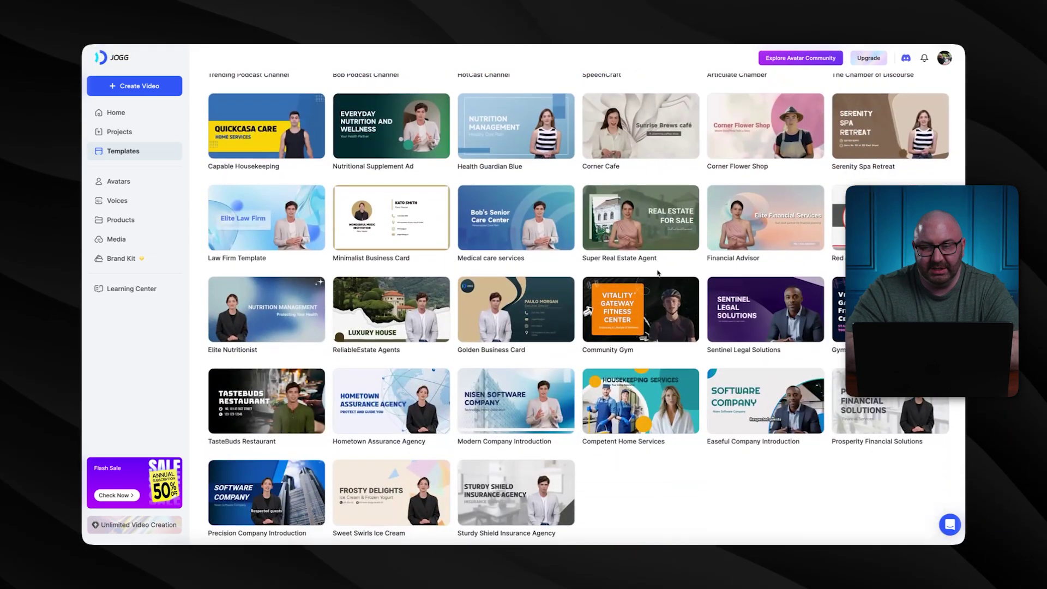
scroll(597, 239, up, 10)
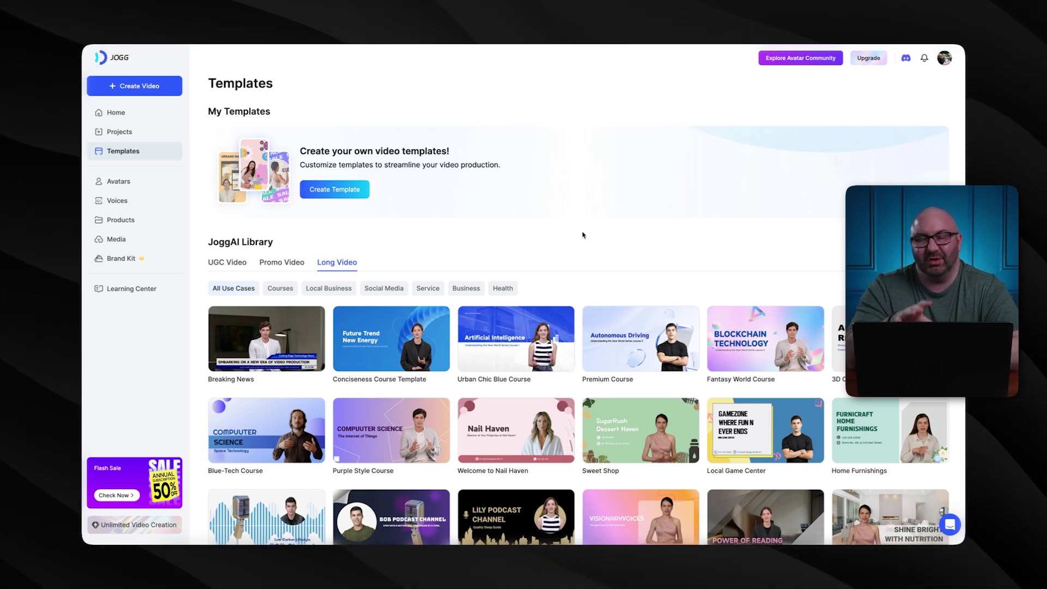
click(282, 262)
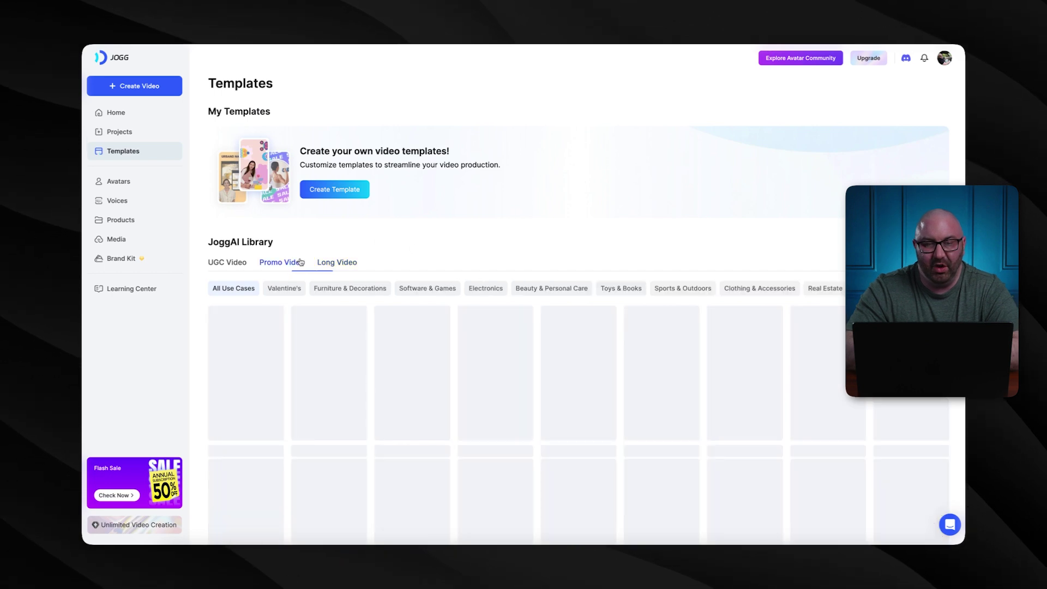
click(226, 262)
click(131, 114)
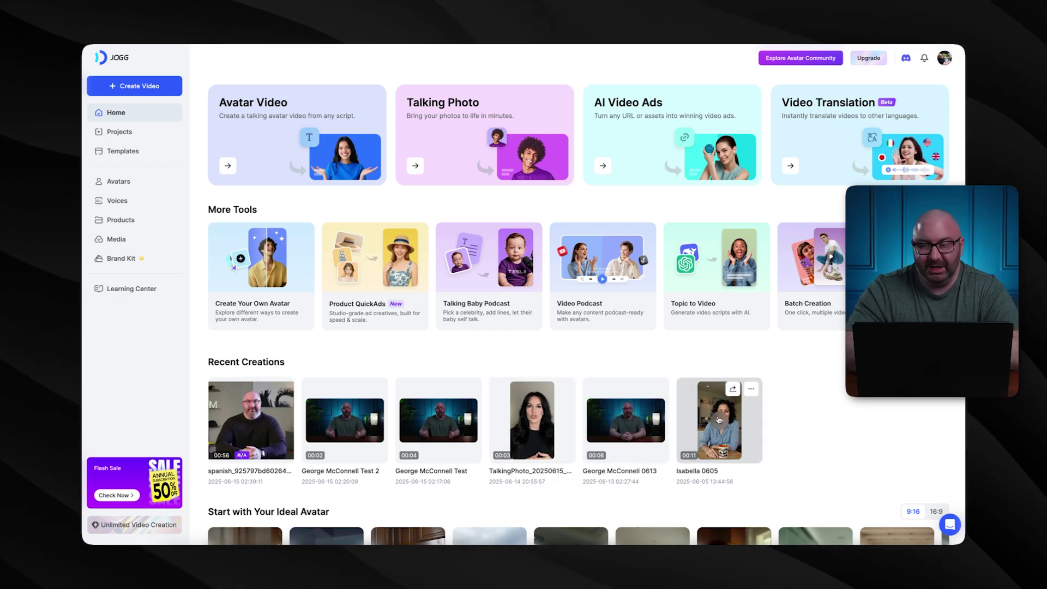
click(718, 420)
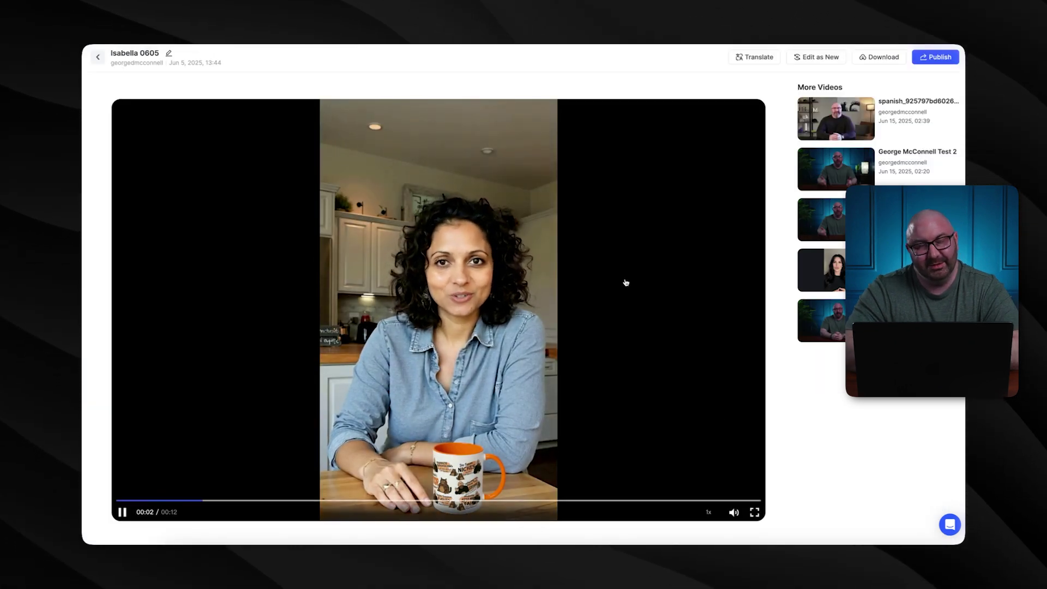